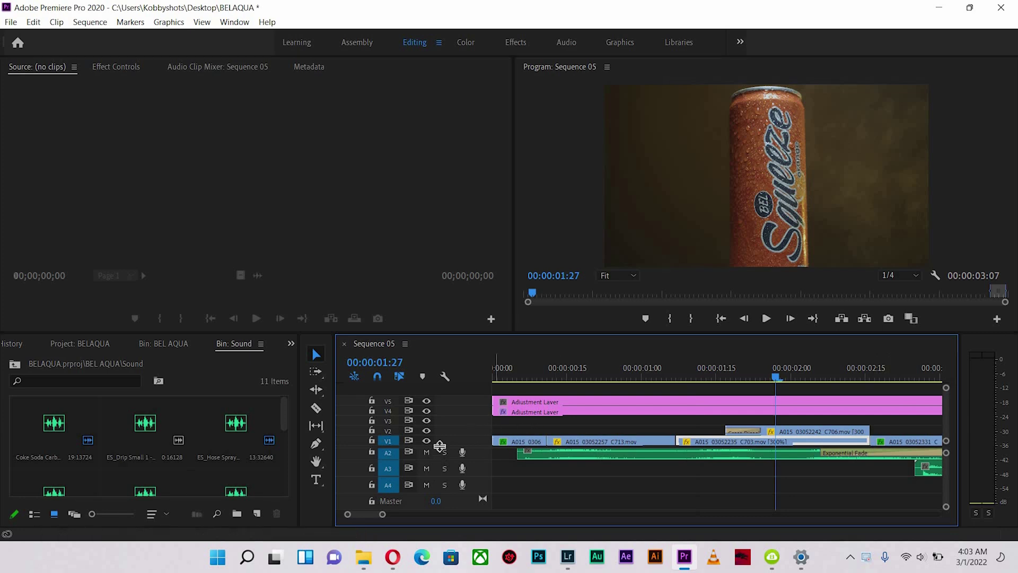
Mute audio tracks A1, A2 and A3 in the sequence
left_click(429, 454)
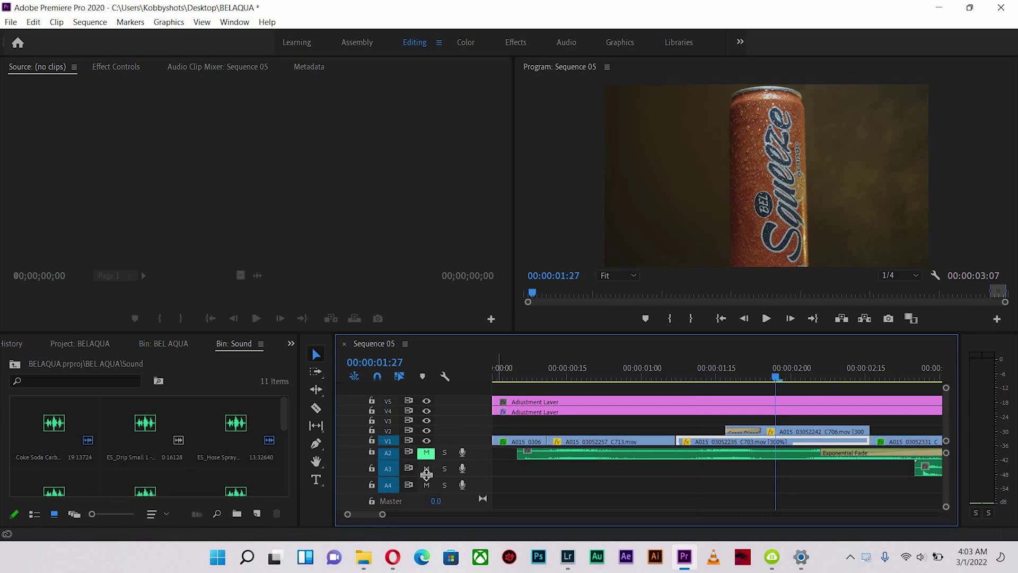
left_click(533, 376)
key("minus")
key("minus")
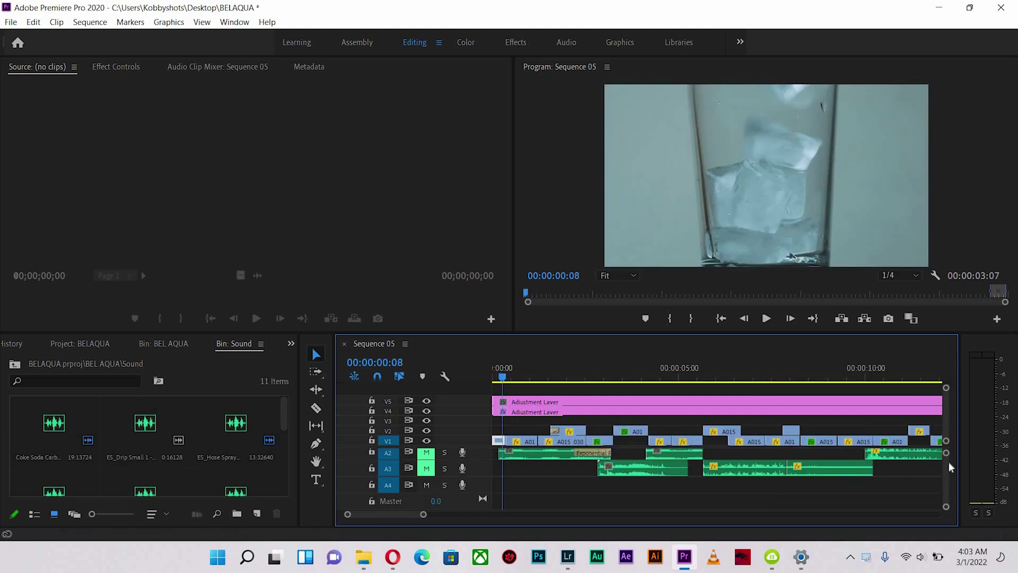
scroll(949, 464, "up", 2)
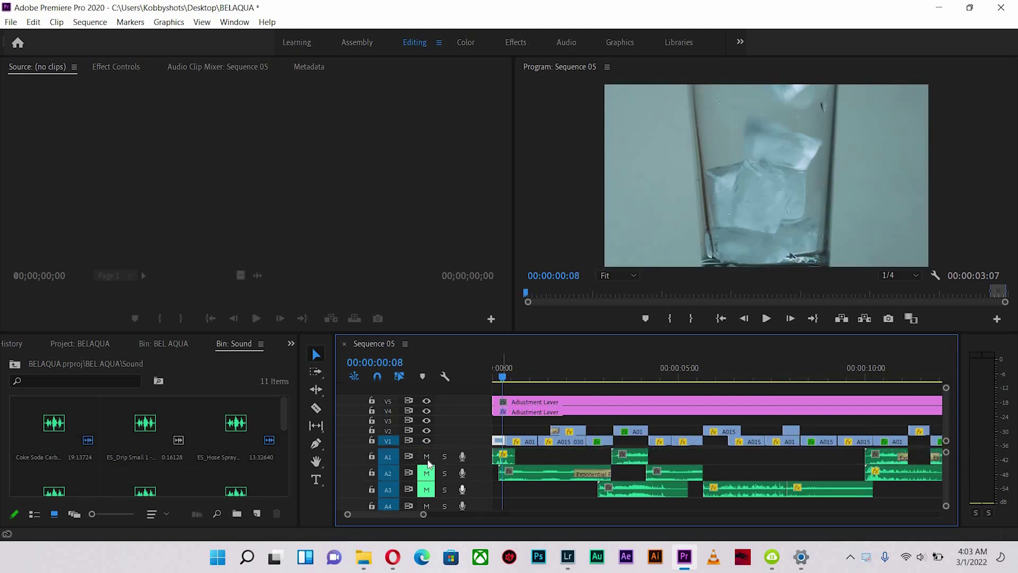
left_click(425, 455)
Scrub through the opening shots of the muted sequence up to the submerged orange Squeeze can
left_click_drag(501, 375, 570, 375)
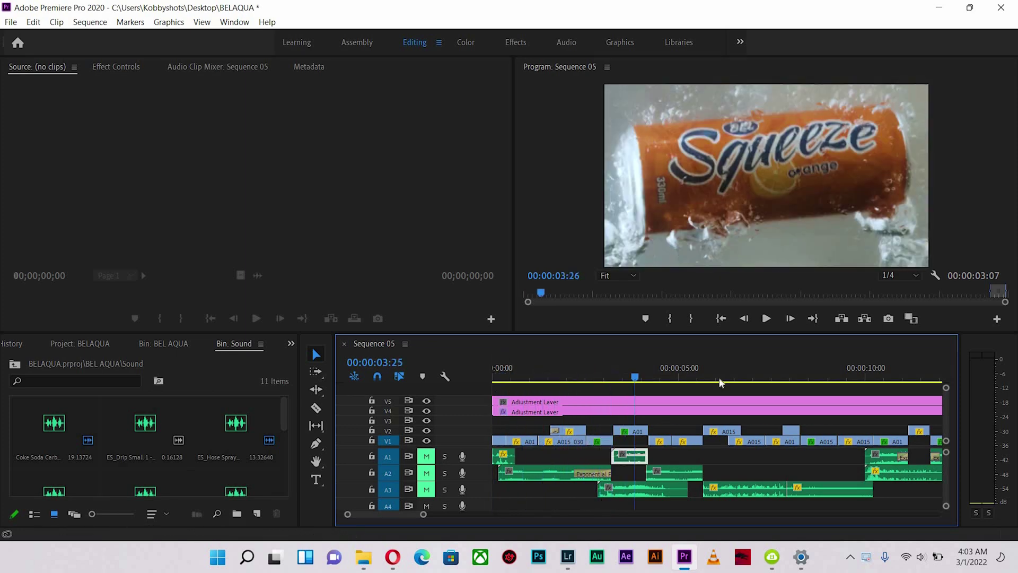
left_click(620, 380)
left_click(509, 380)
left_click_drag(509, 381, 603, 379)
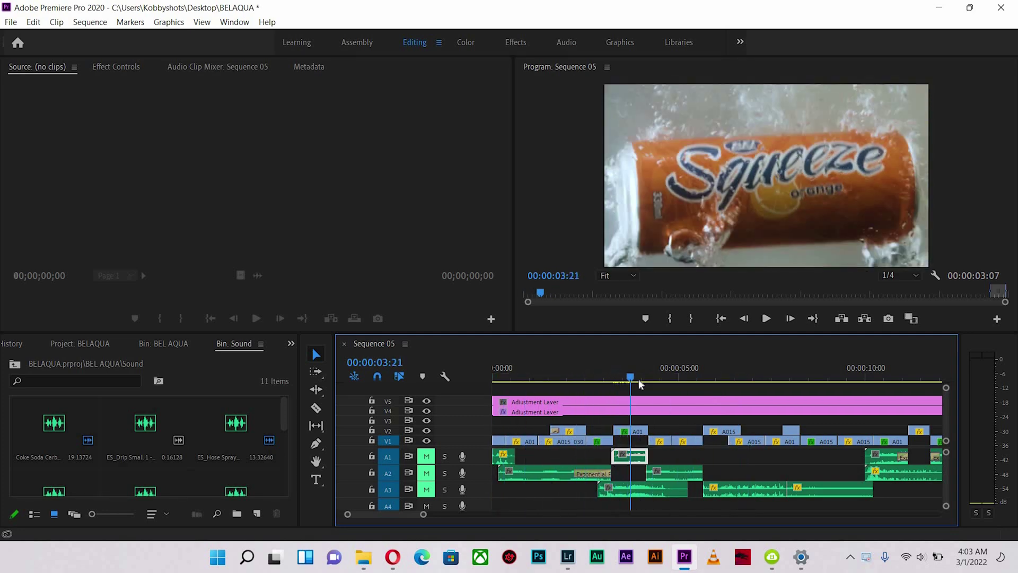
left_click_drag(638, 380, 640, 383)
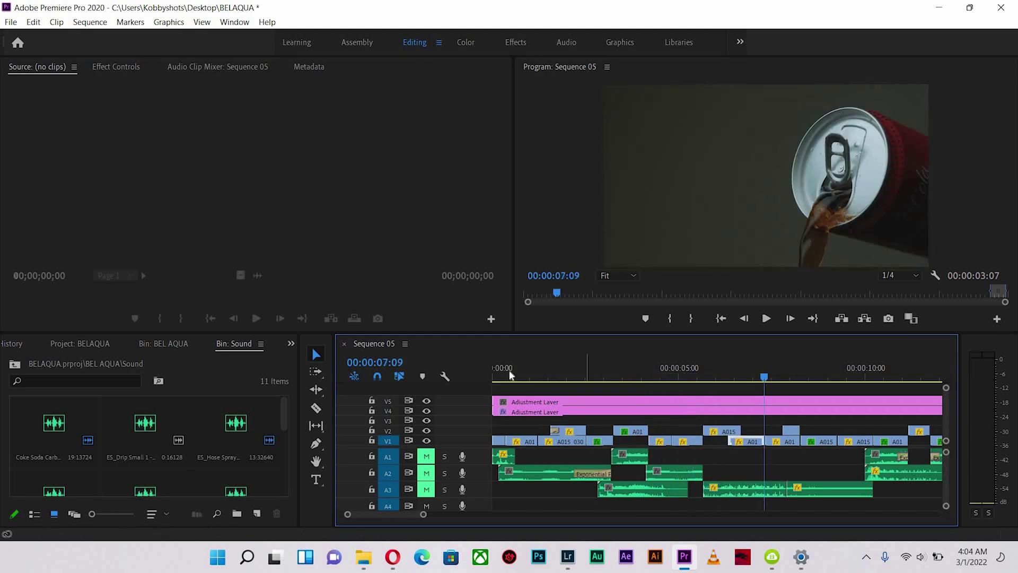
Review the sequence from its start through the shot of cola filling the glass of ice
key("Home")
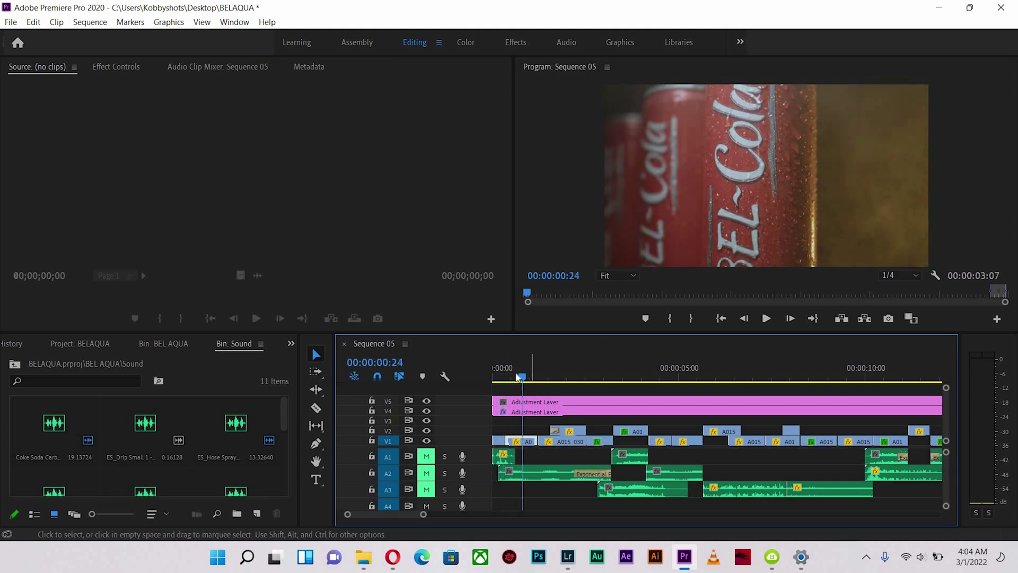
left_click(513, 376)
key("space")
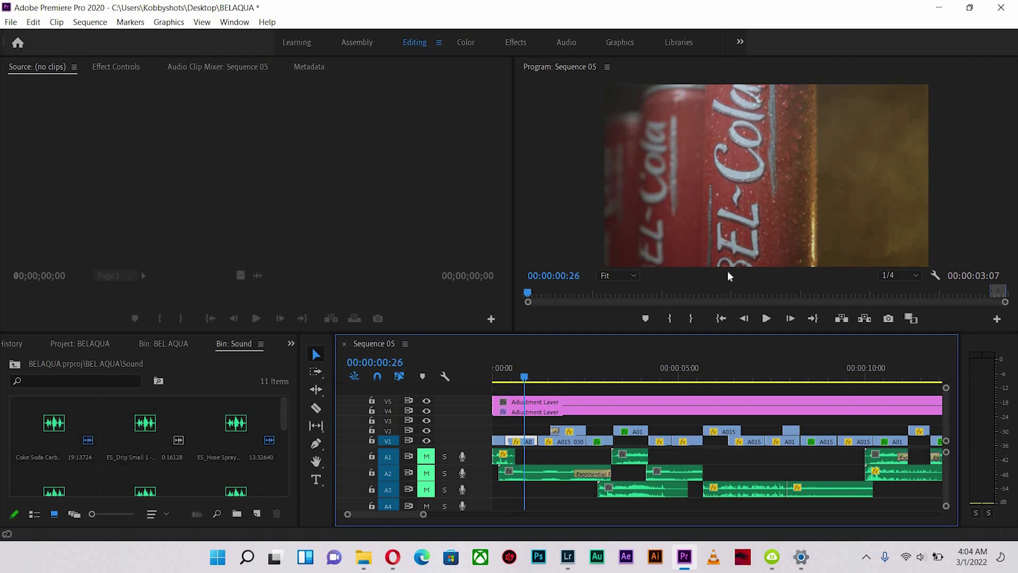
left_click(529, 381)
left_click_drag(542, 384, 790, 394)
key("space")
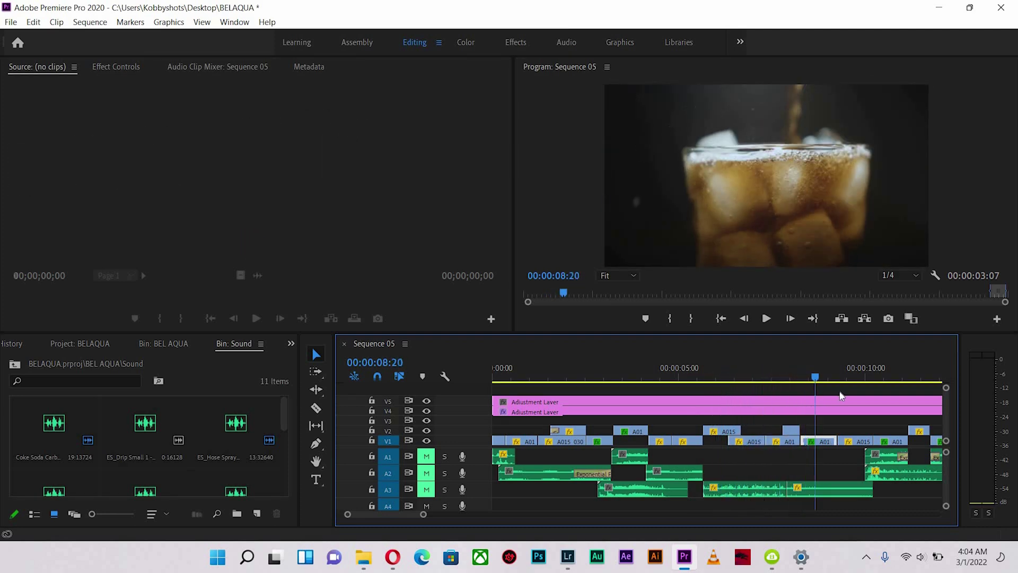
key("j")
key("j")
key("l")
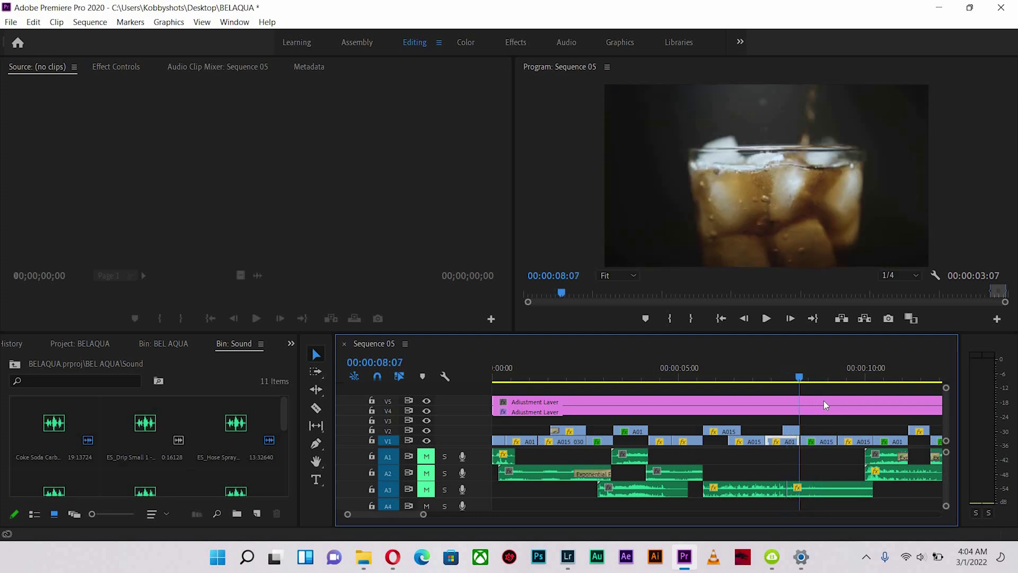
Go back to the opening Bel-Cola shot and preview the picture again without sound, stopping at the submerged can
left_click_drag(847, 405, 524, 375)
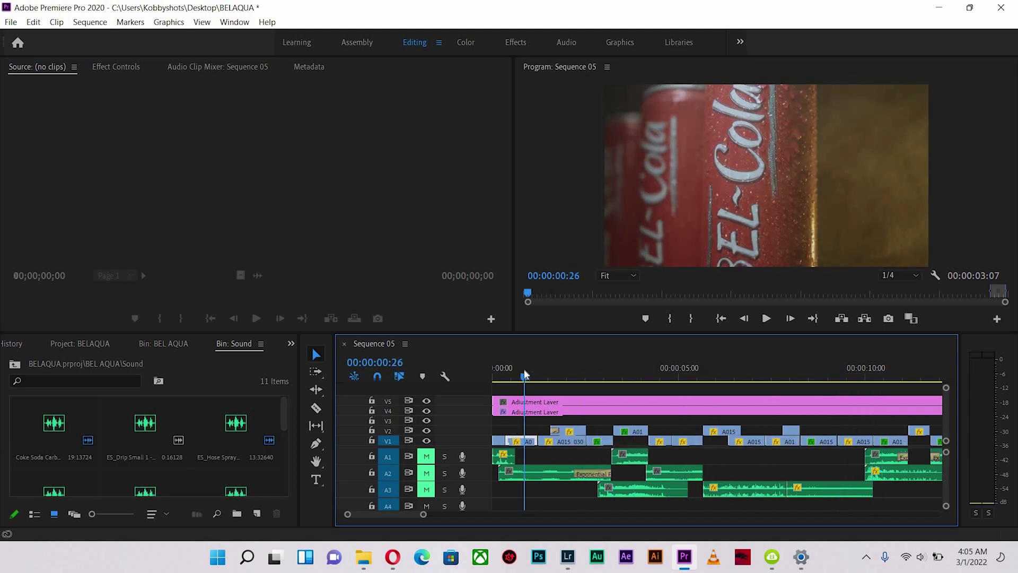
left_click_drag(491, 378, 826, 337)
key("space")
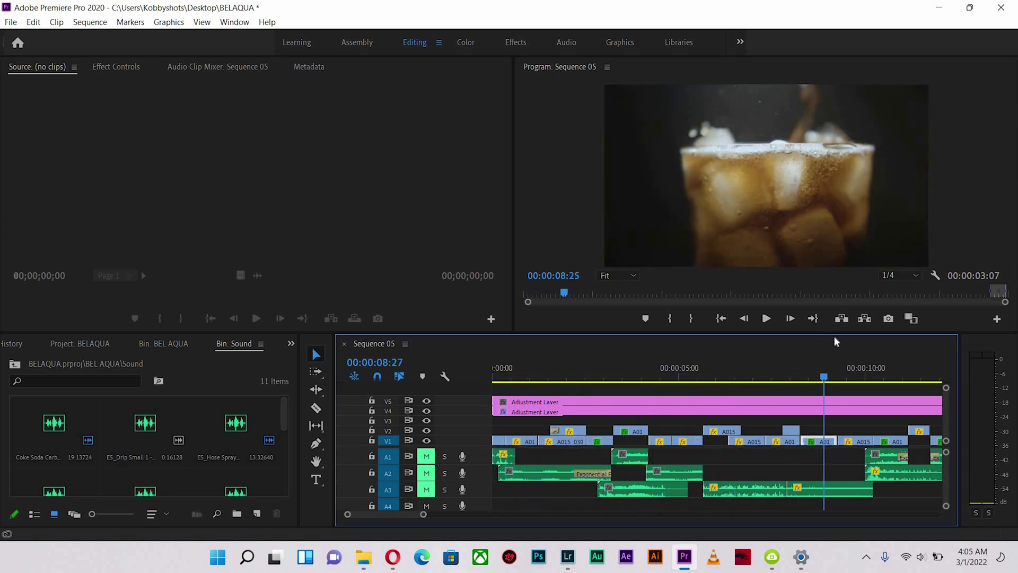
left_click_drag(634, 347, 592, 349)
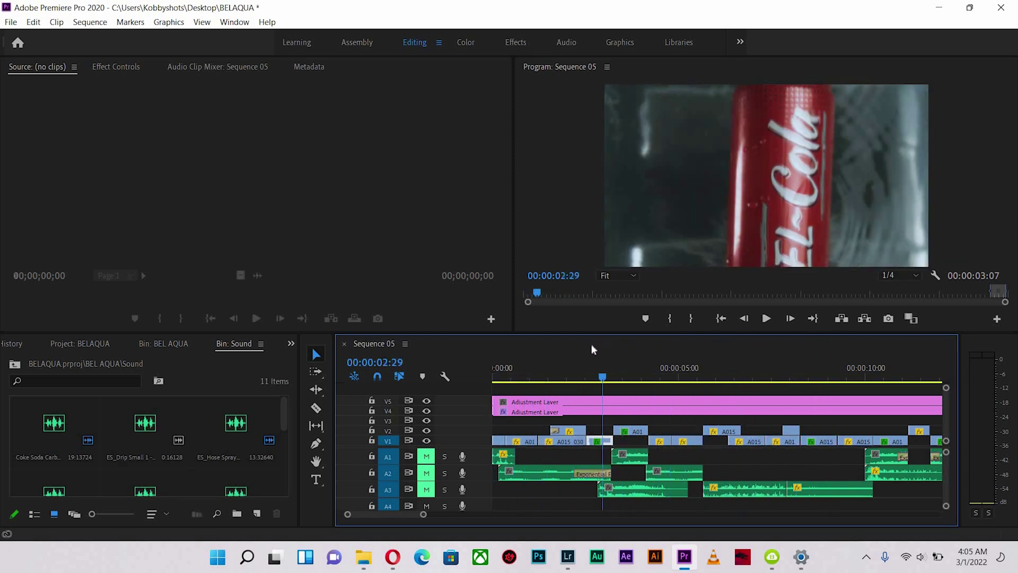
left_click(507, 366)
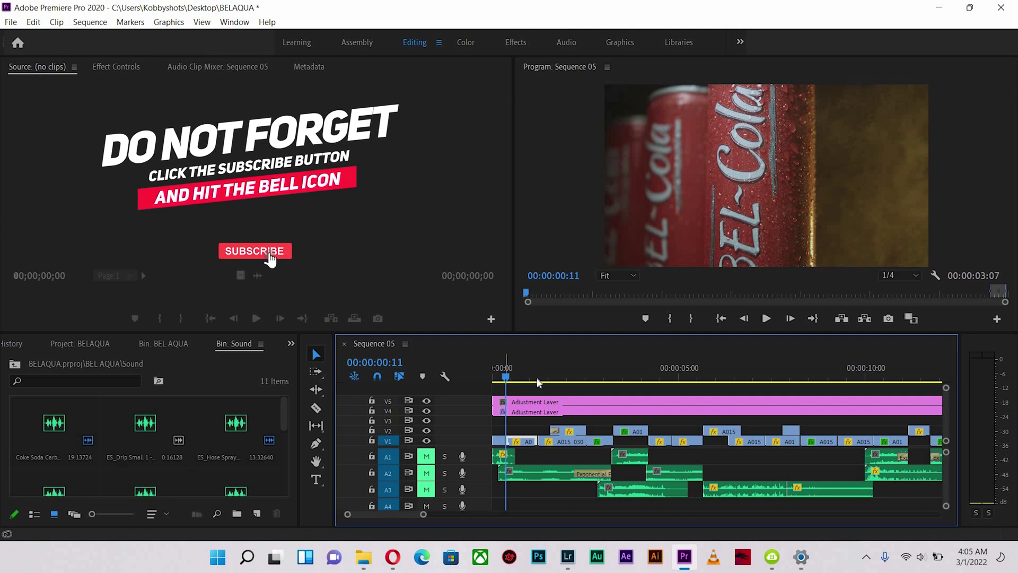
key("space")
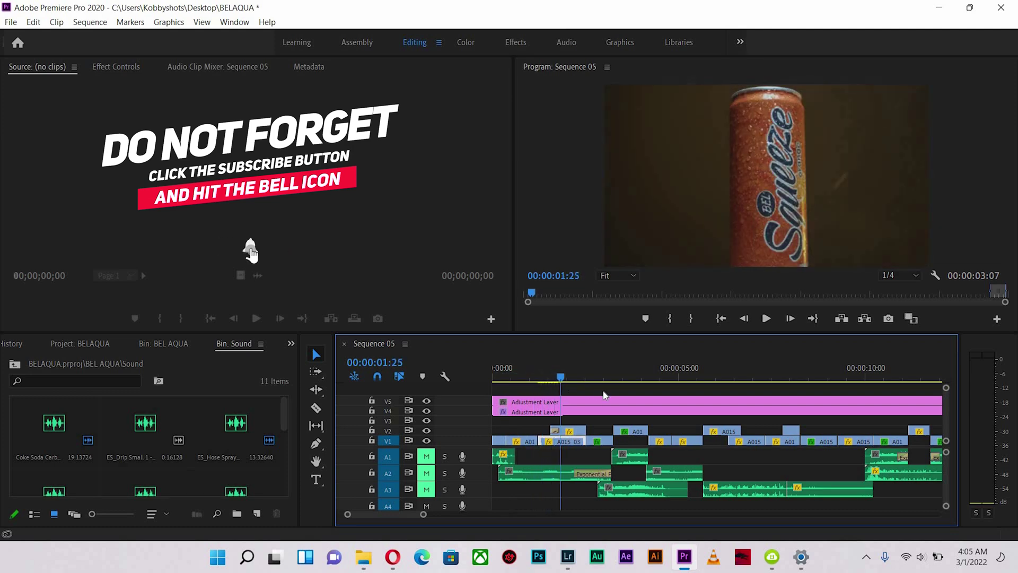
left_click_drag(633, 397, 633, 374)
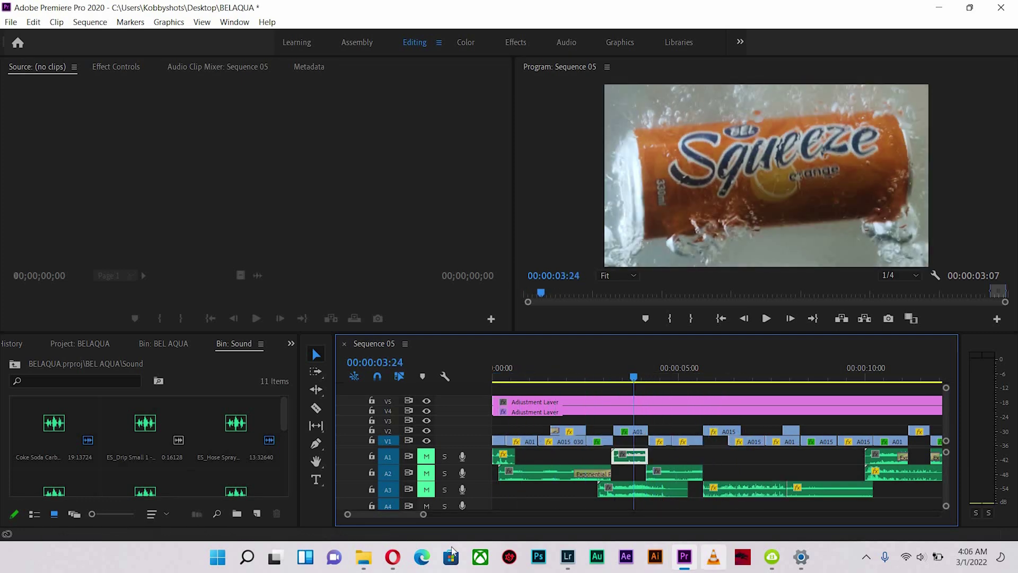
Switch to the Opera browser and look through the featured music genres on Epidemic Sound
left_click(394, 557)
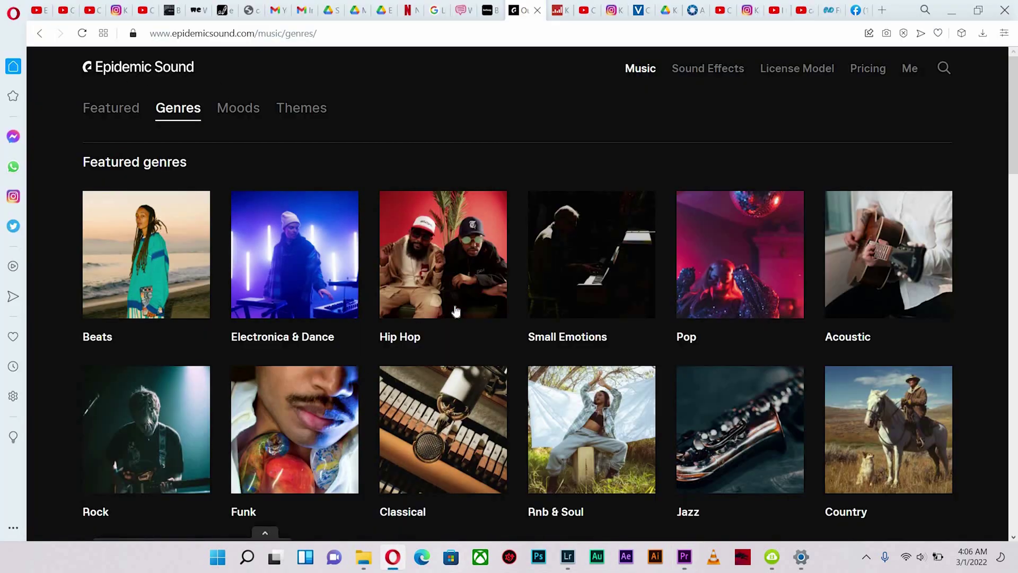
scroll(469, 322, "down", 5)
scroll(591, 336, "up", 3)
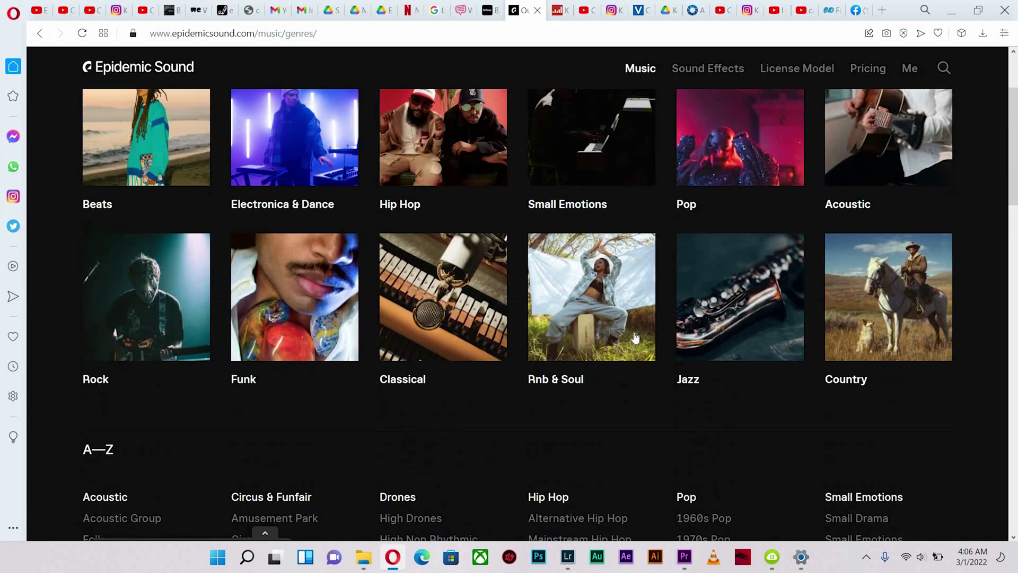
scroll(800, 340, "up", 2)
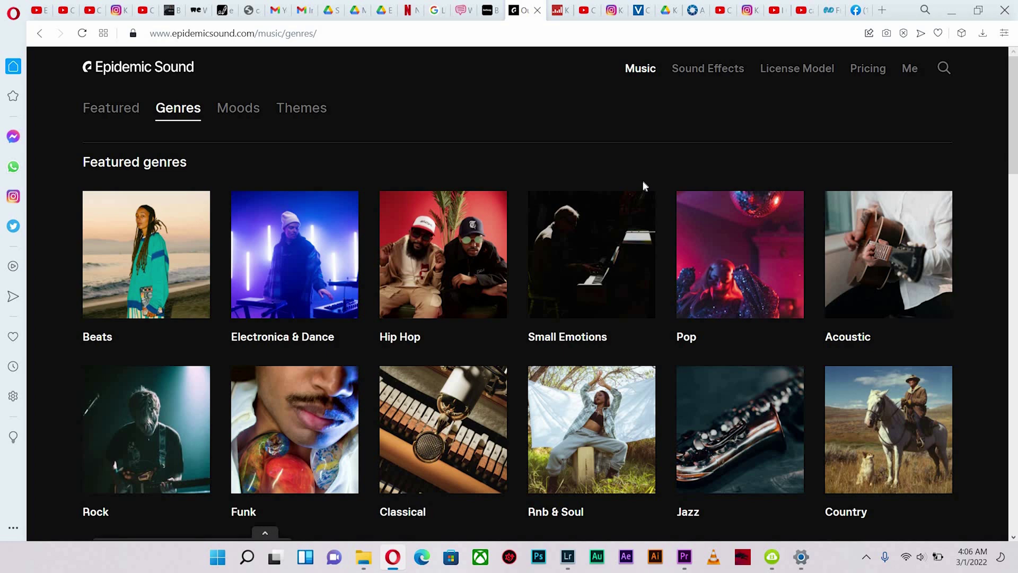
scroll(691, 351, "down", 1)
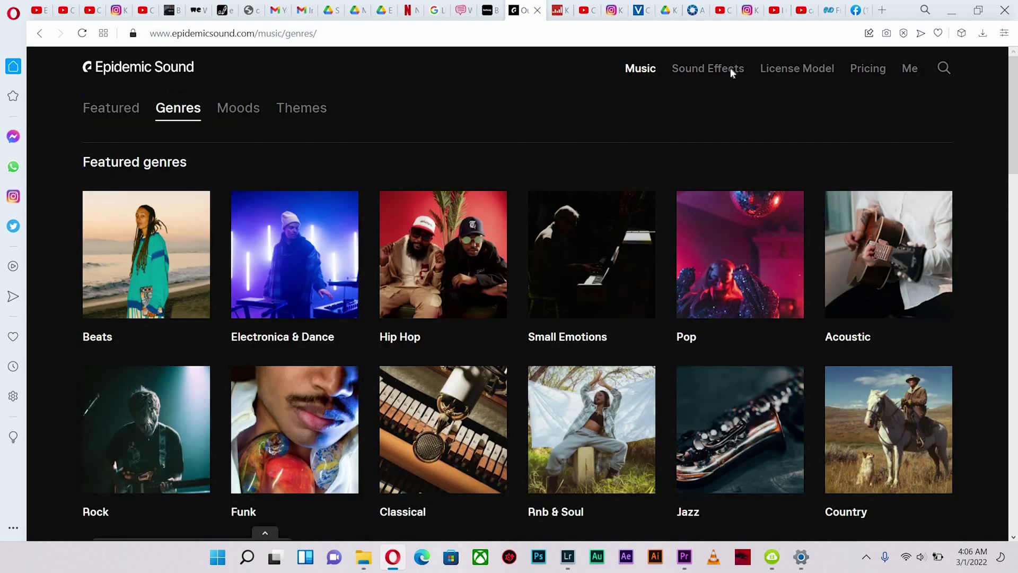
Browse Epidemic Sound's featured sound effects categories and open the subscription pricing page
left_click(727, 69)
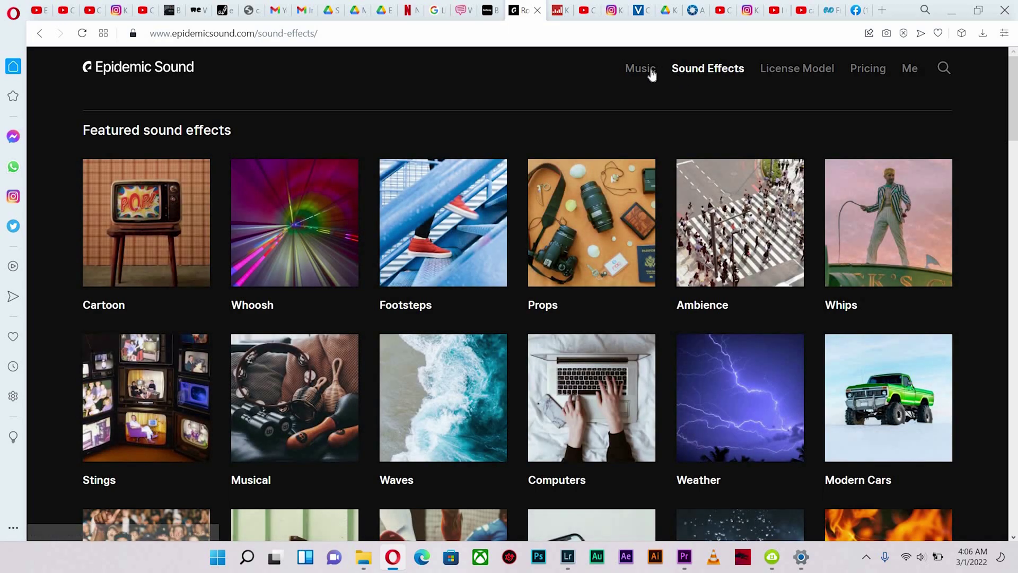
left_click(652, 73)
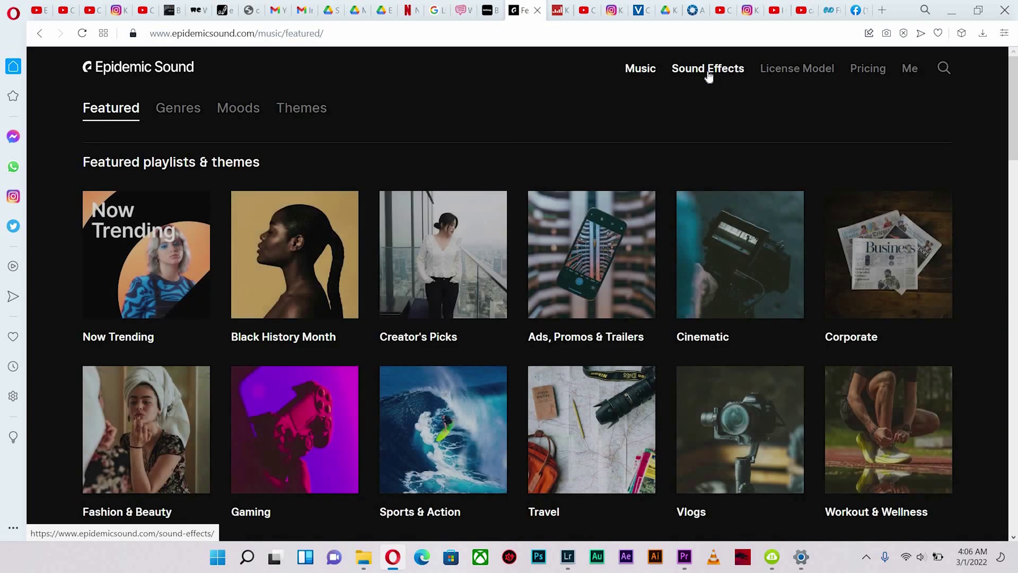
left_click(708, 70)
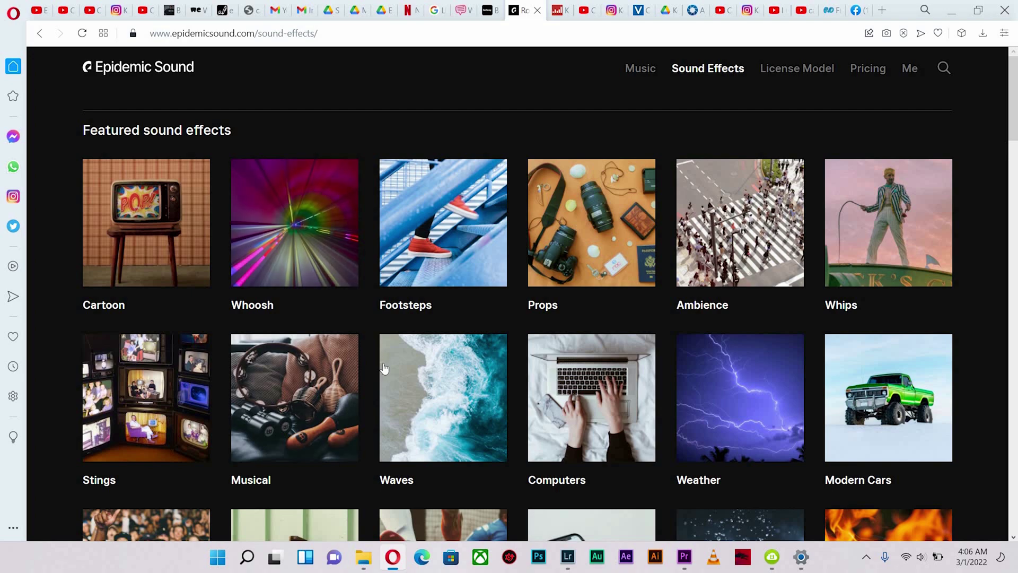
scroll(383, 365, "down", 3)
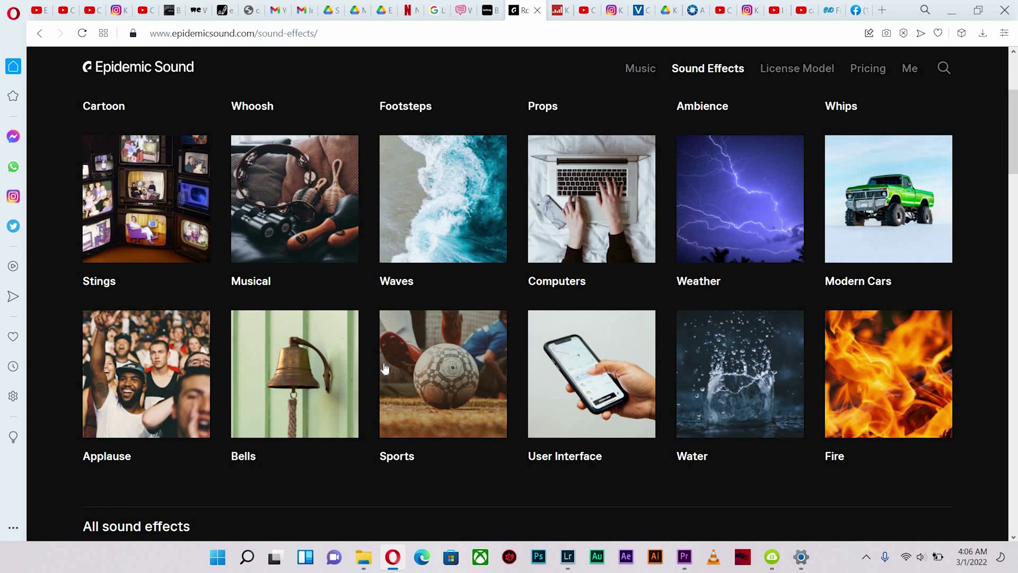
scroll(385, 368, "up", 4)
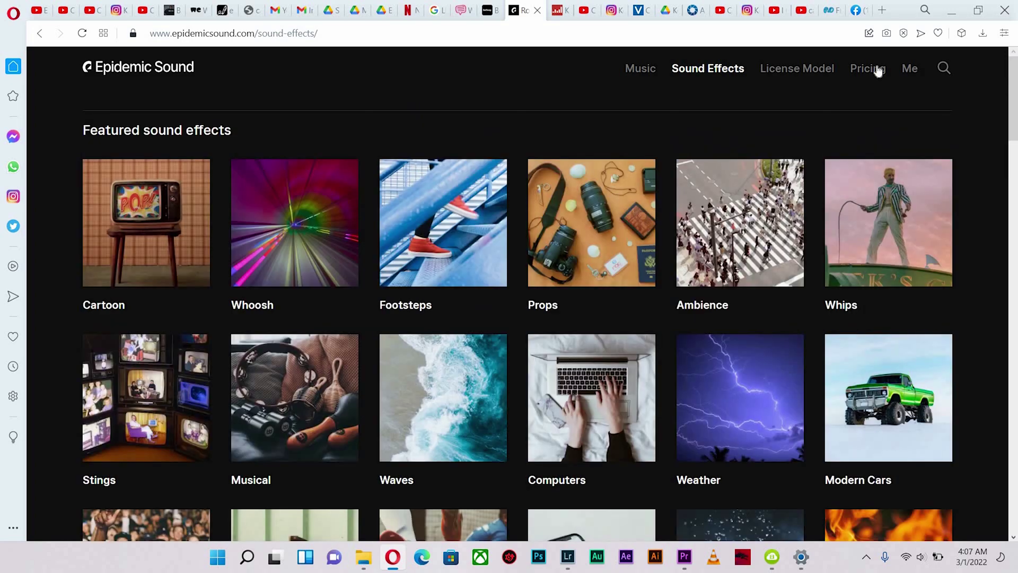
left_click(870, 69)
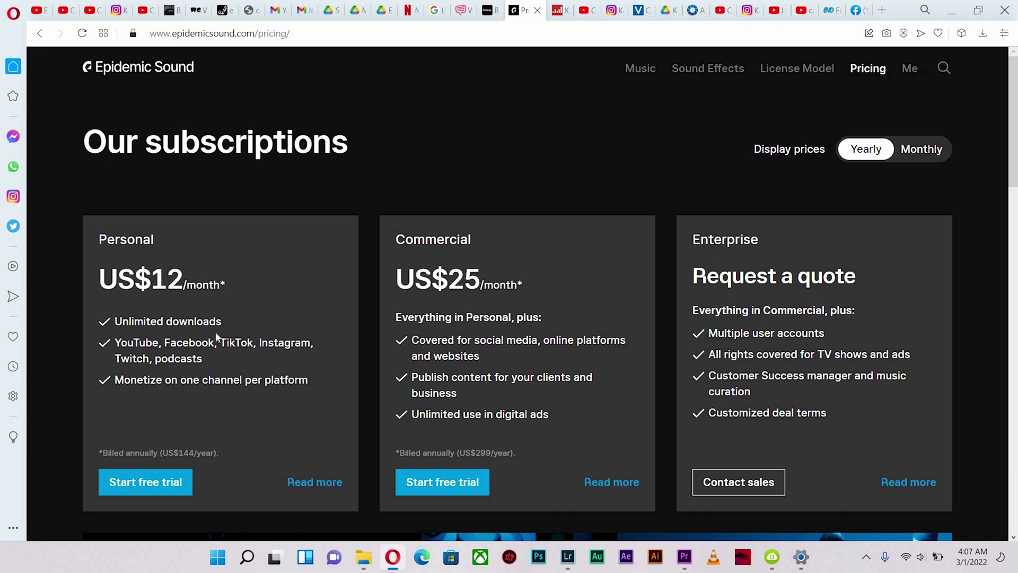
Scrub the Premiere Pro sequence around the five-second mark, and return to Epidemic Sound's sound effects page in the browser
left_click(684, 557)
left_click_drag(701, 379, 648, 366)
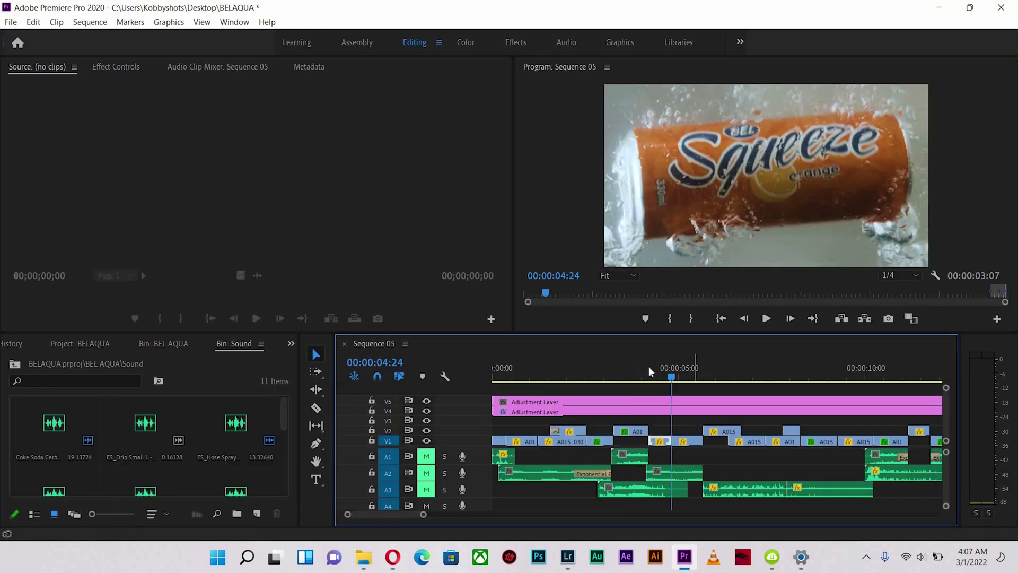
key("alt+Tab")
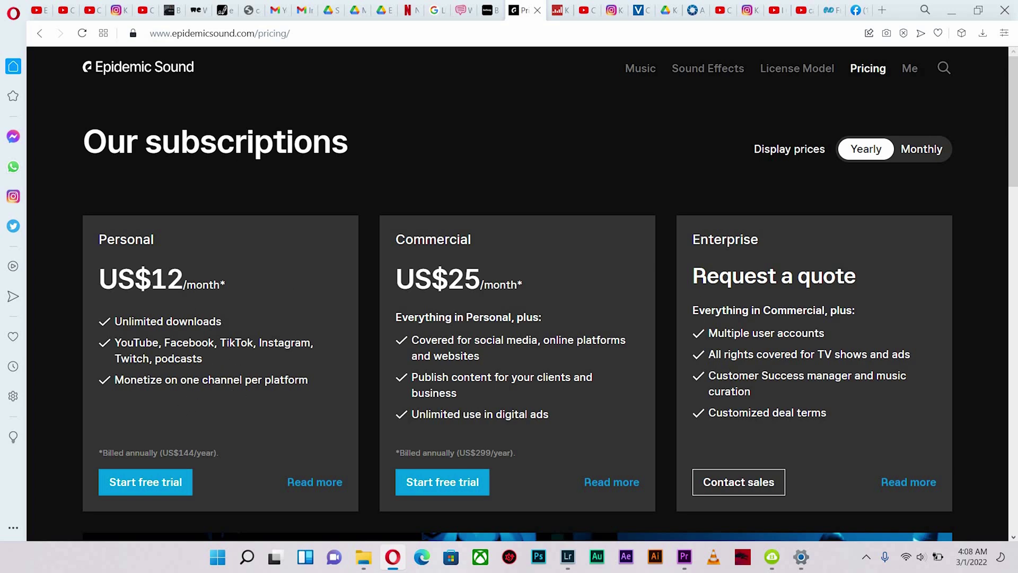
left_click(708, 68)
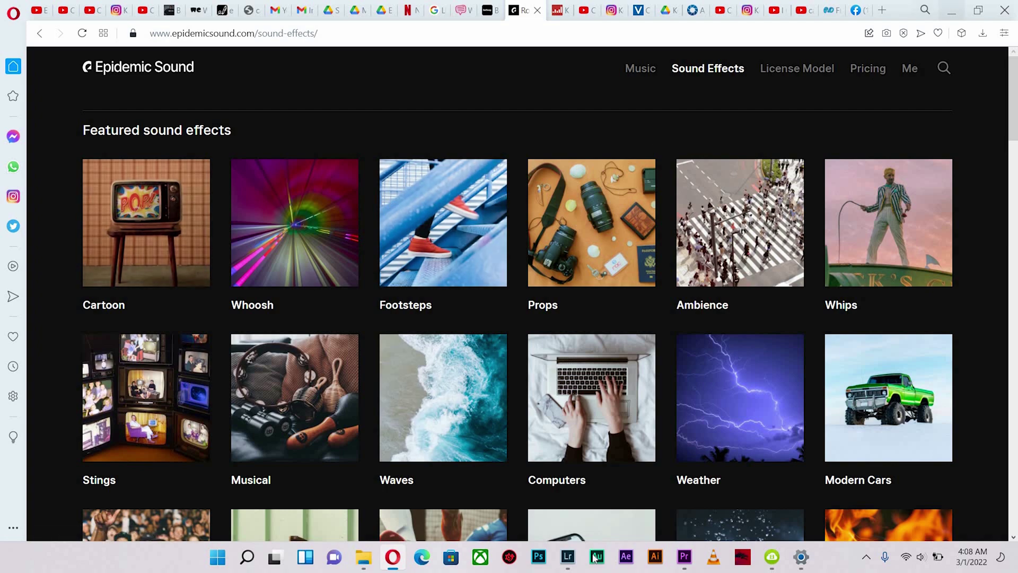
Switch to Premiere Pro and check the name of the first sound effect clip on track A1
left_click(952, 11)
left_click(685, 556)
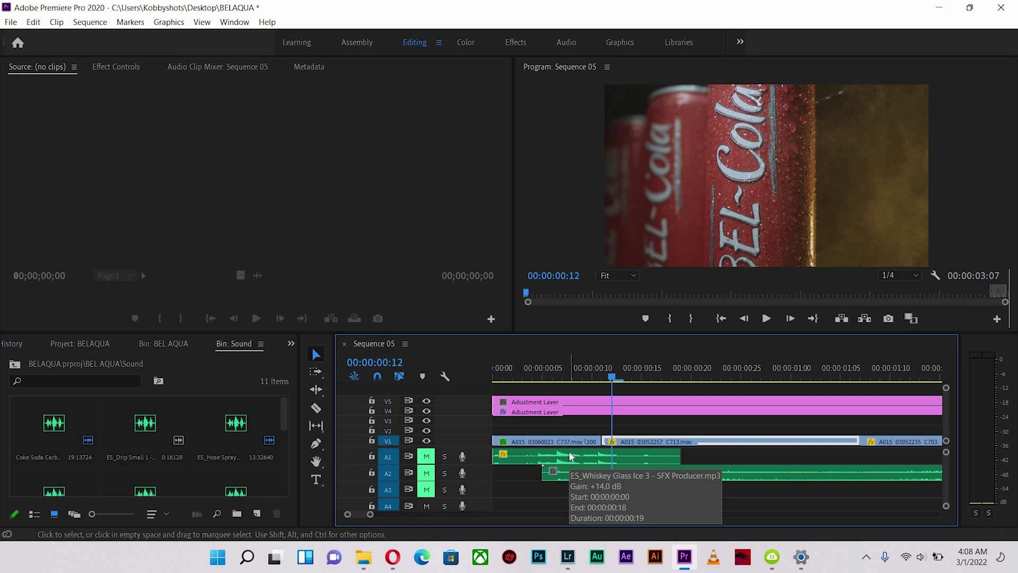
left_click(532, 372)
Switch back to Epidemic Sound in the browser and search the sound effects for "wHISKEY ICE GLASS 3"
left_click(393, 557)
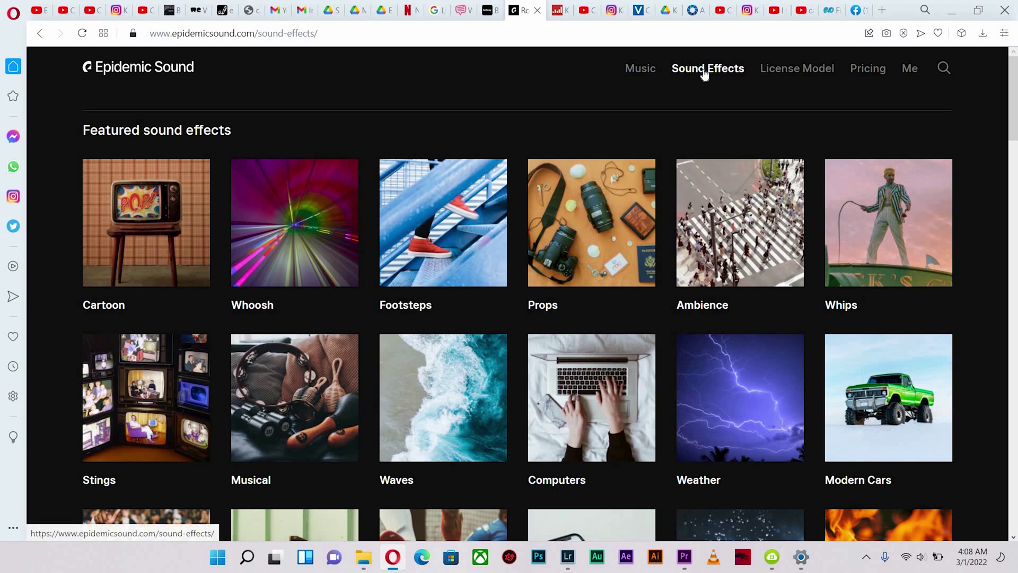
left_click(941, 70)
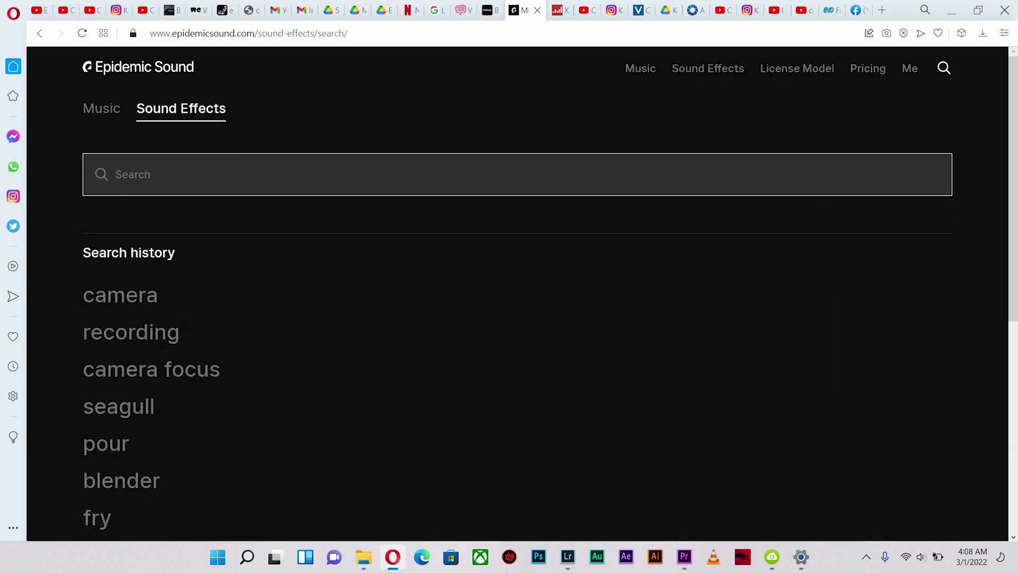
type("wHIS")
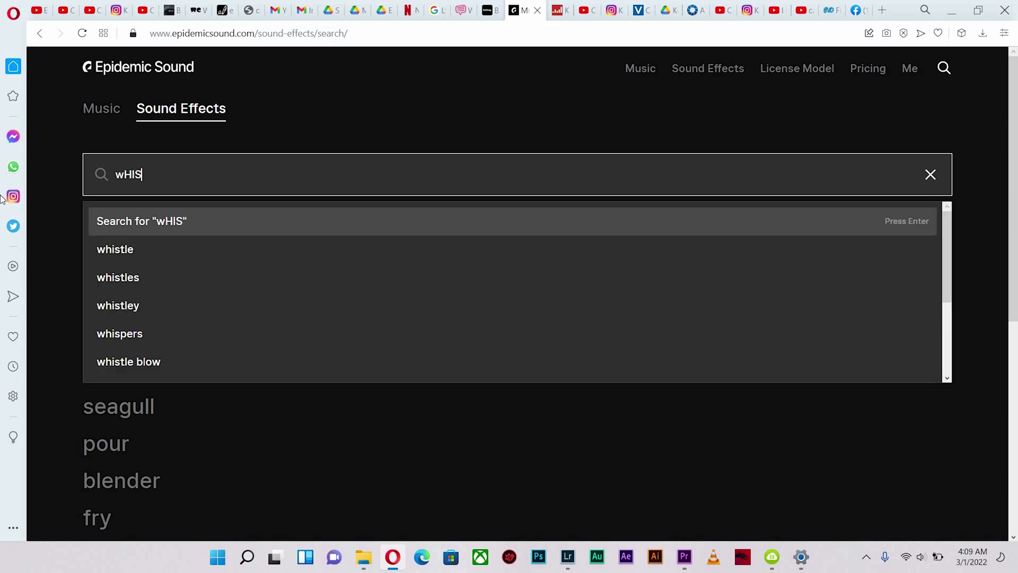
type("KEY IC")
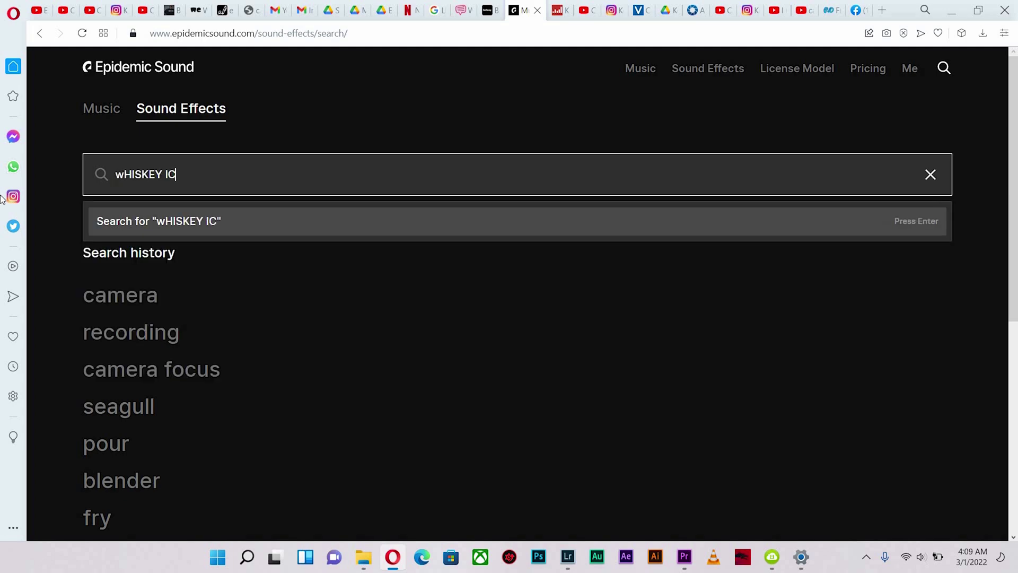
type("E GLASS 3")
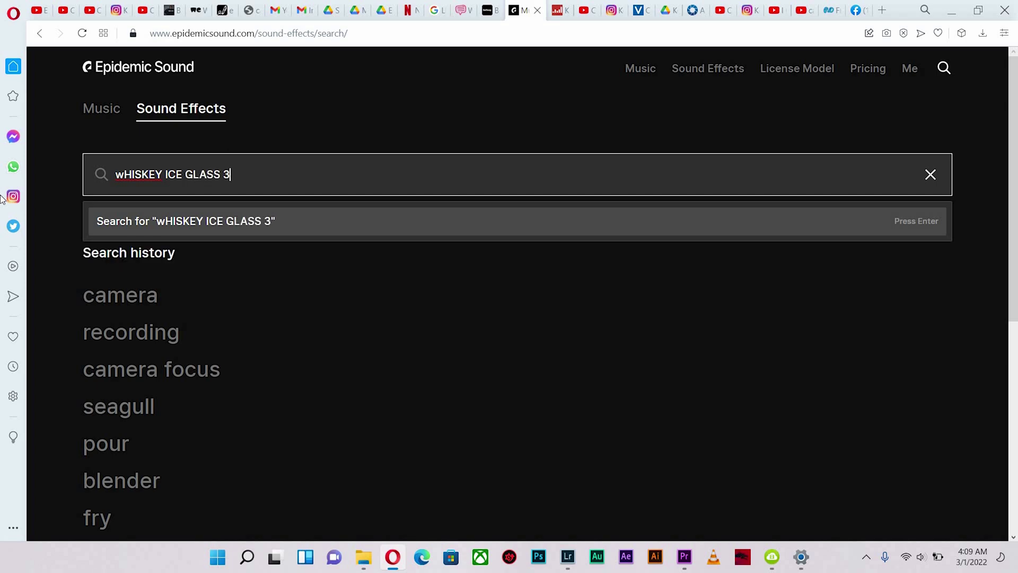
key("Return")
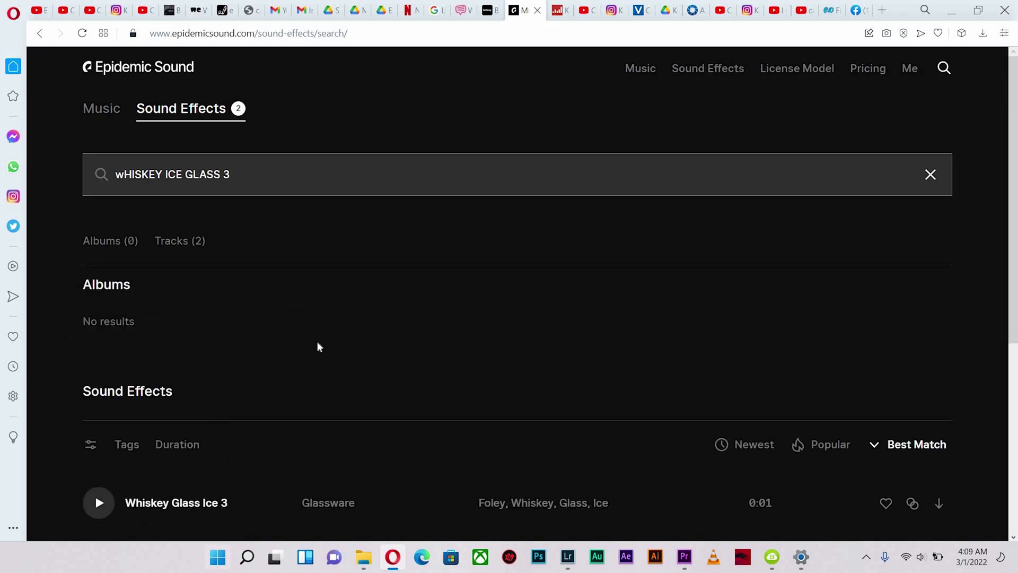
Preview the Whiskey Glass Ice 3 and Whiskey Pour 3 sound effects in the search results
scroll(153, 216, "down", 5)
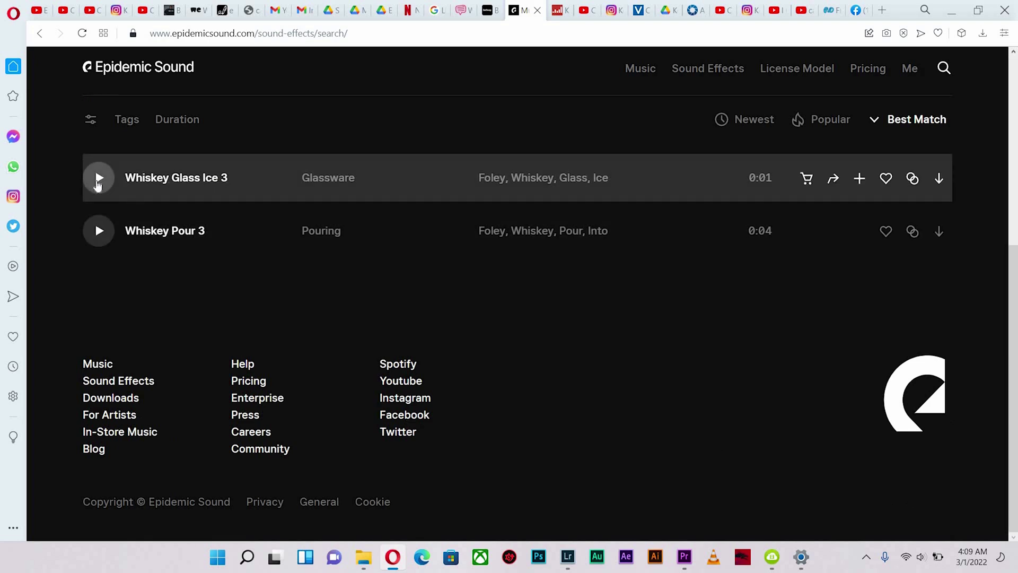
left_click(98, 179)
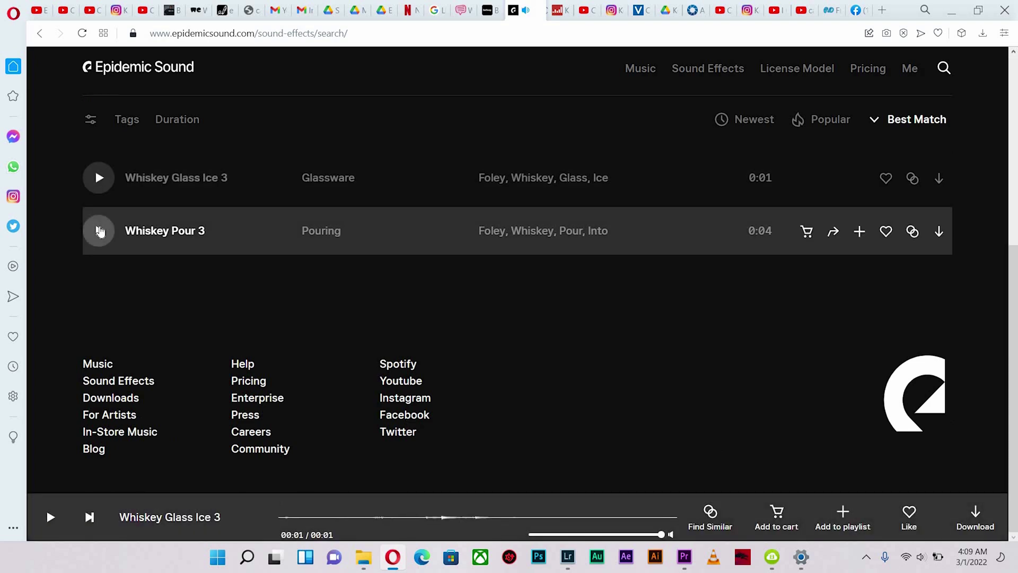
left_click(101, 232)
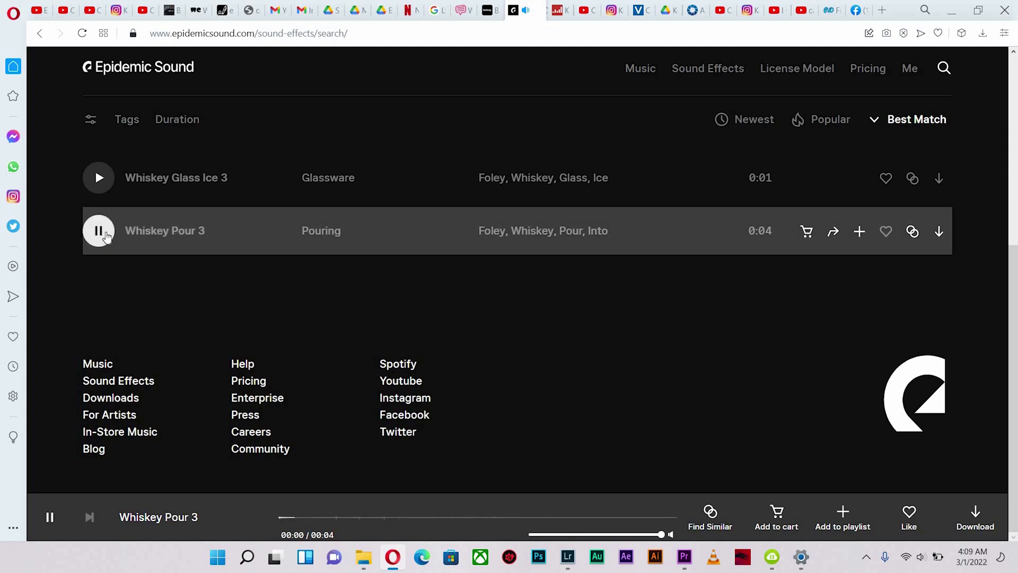
key("space")
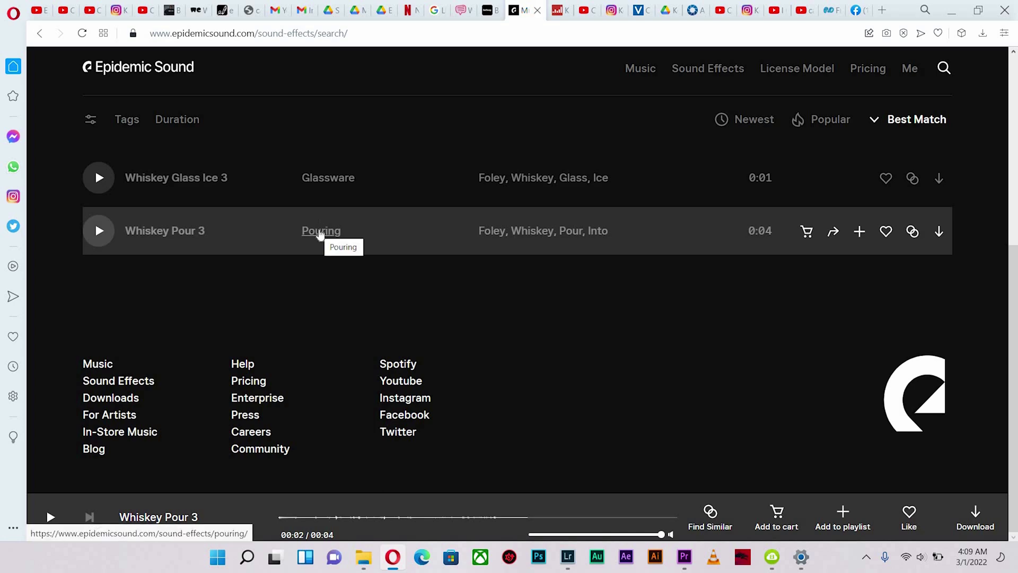
Switch to Premiere Pro and scrub the opening ice shot to 00:00:00:04
left_click(951, 9)
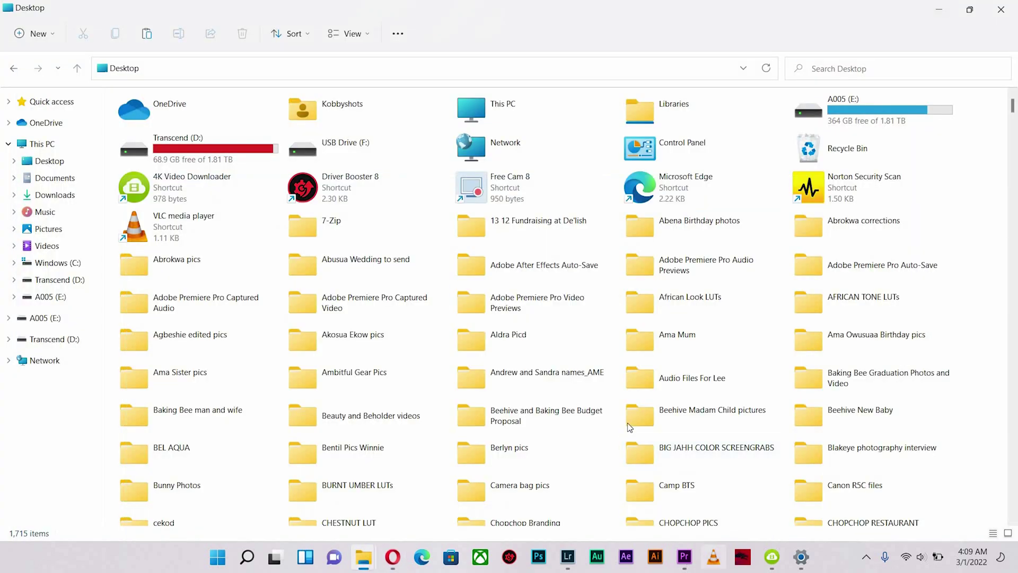
left_click(685, 561)
left_click_drag(879, 369, 542, 381)
left_click(544, 385)
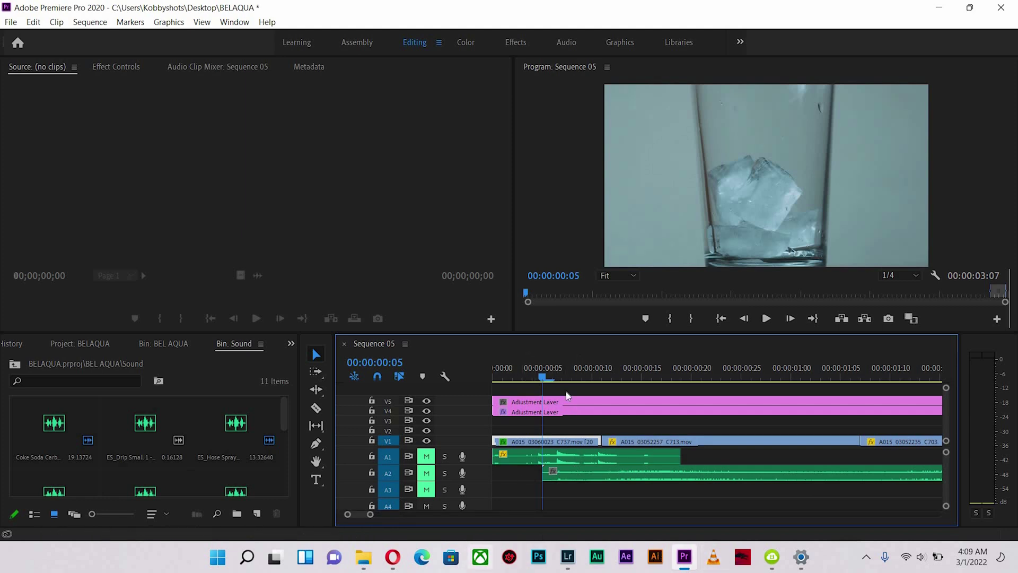
mouse_move(517, 377)
left_mouse_down()
mouse_move(554, 382)
mouse_move(532, 380)
left_mouse_up()
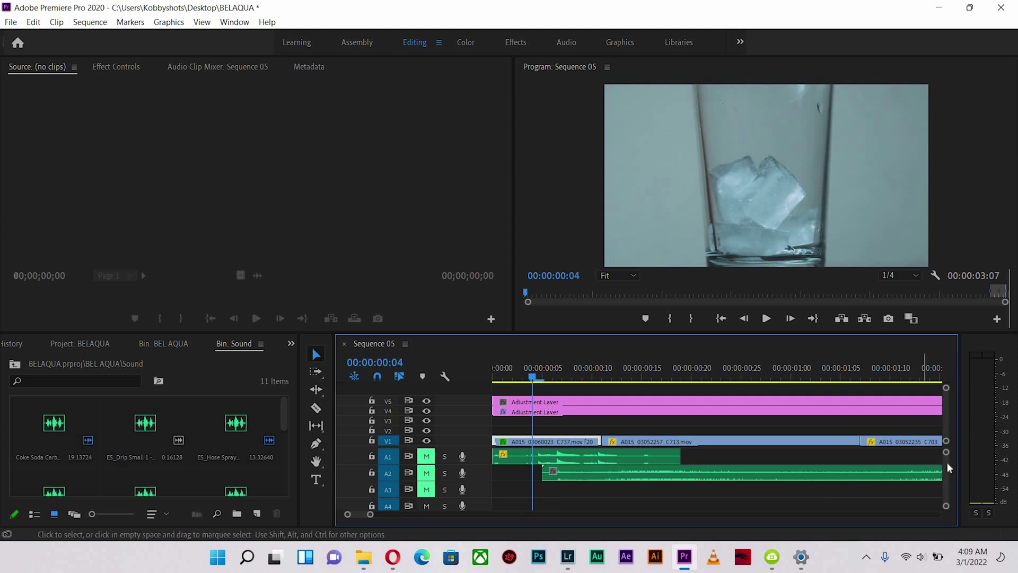
Unmute audio track A1 and play the opening ice shot from the start of the sequence
scroll(946, 459, "down", 2)
scroll(542, 417, "up", 2)
left_click(493, 376)
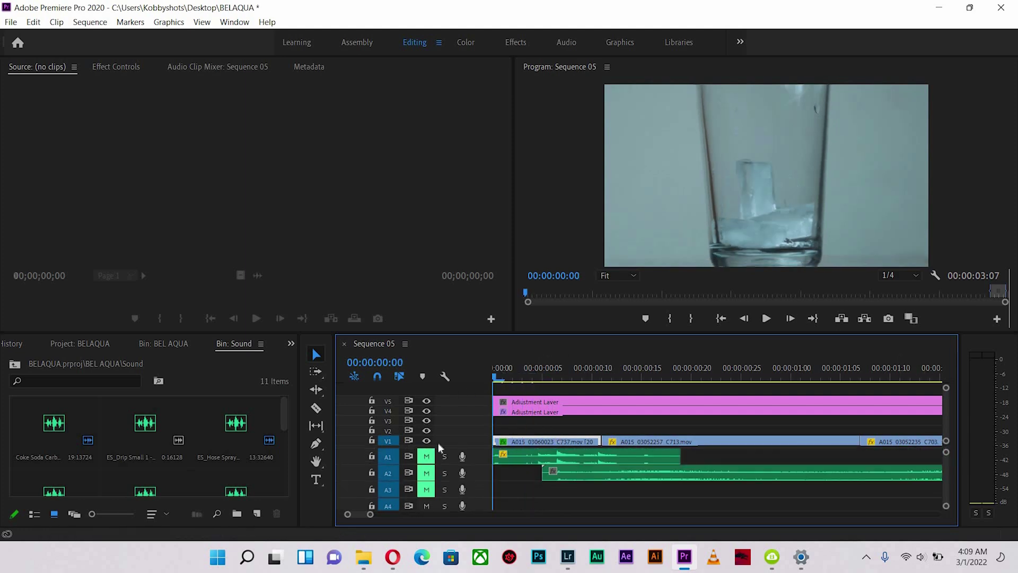
left_click(427, 457)
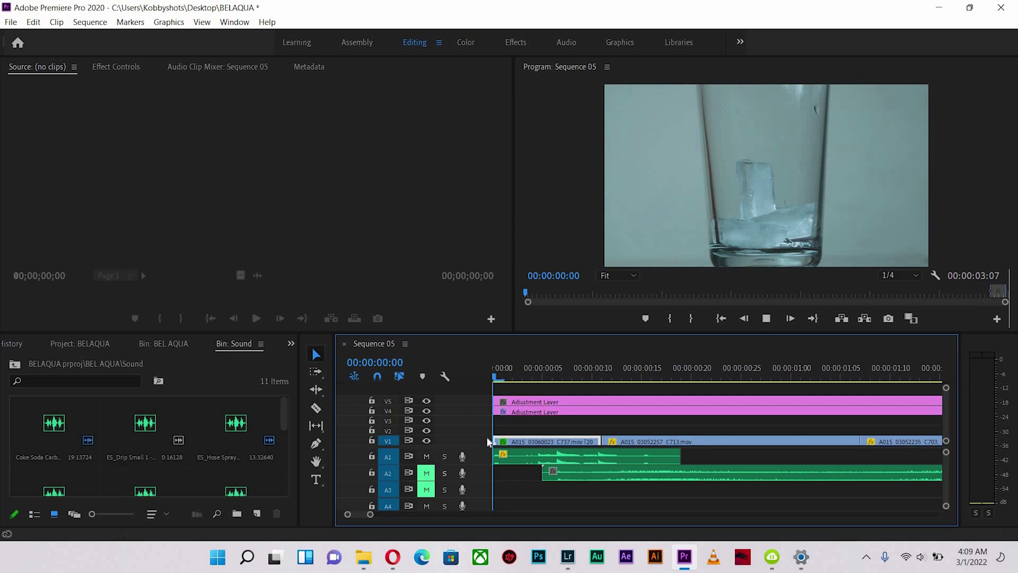
key("space")
key("space")
left_click_drag(524, 374, 490, 389)
Replay parts of the opening ice shot to check the A1 sound against the falling cubes
key("space")
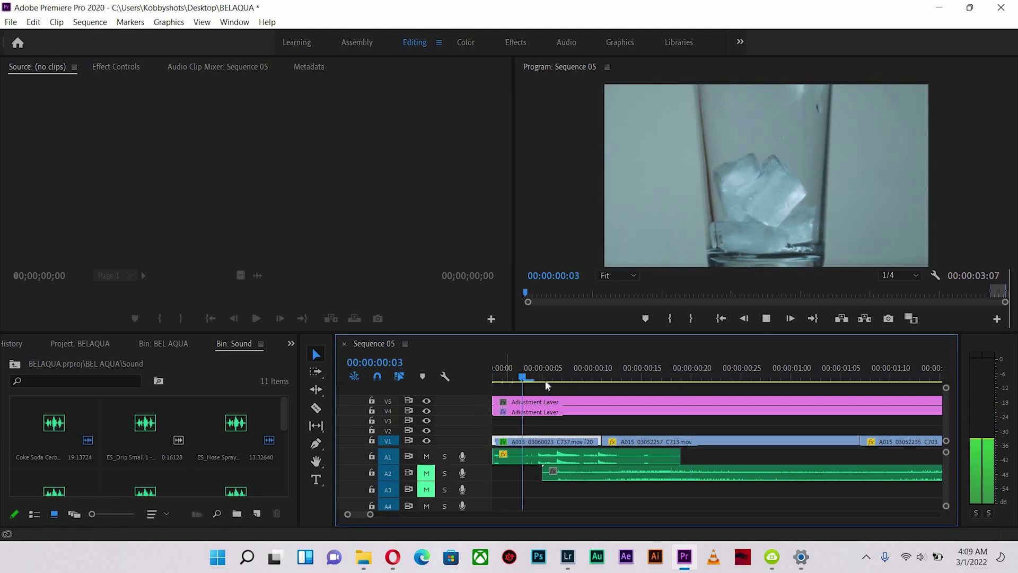
key("space")
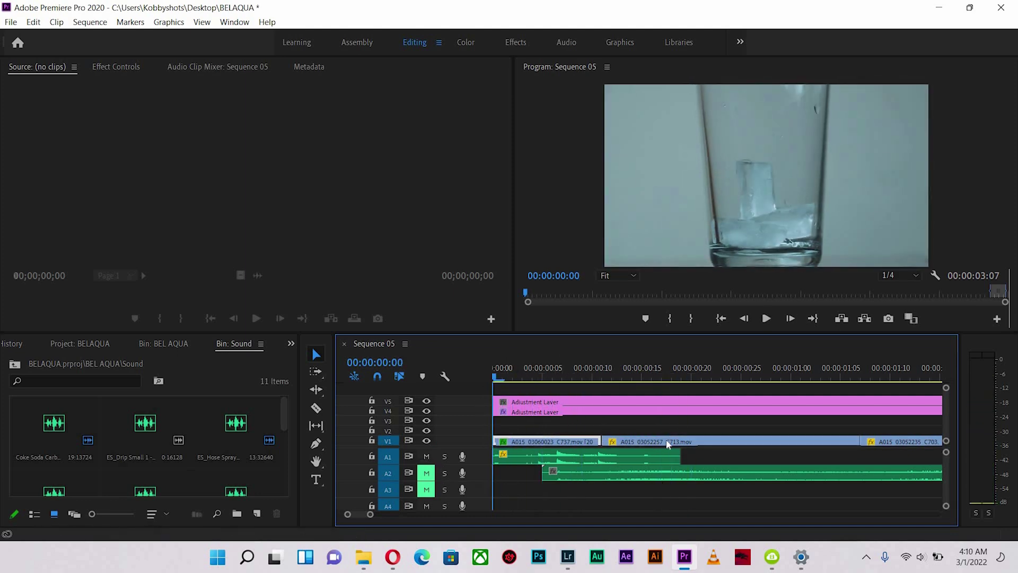
key("space")
key("space")
left_click(518, 374)
key("space")
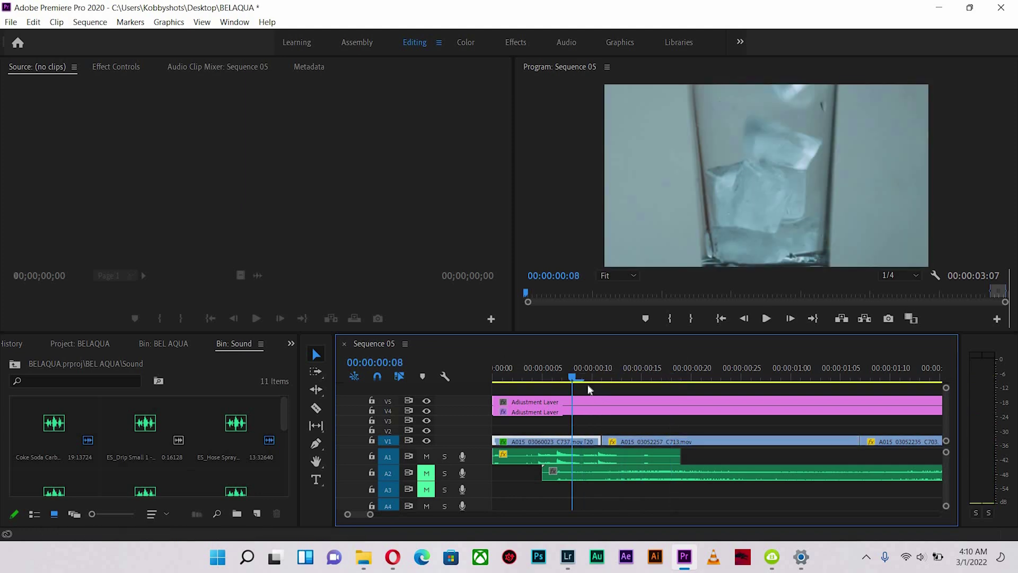
key("space")
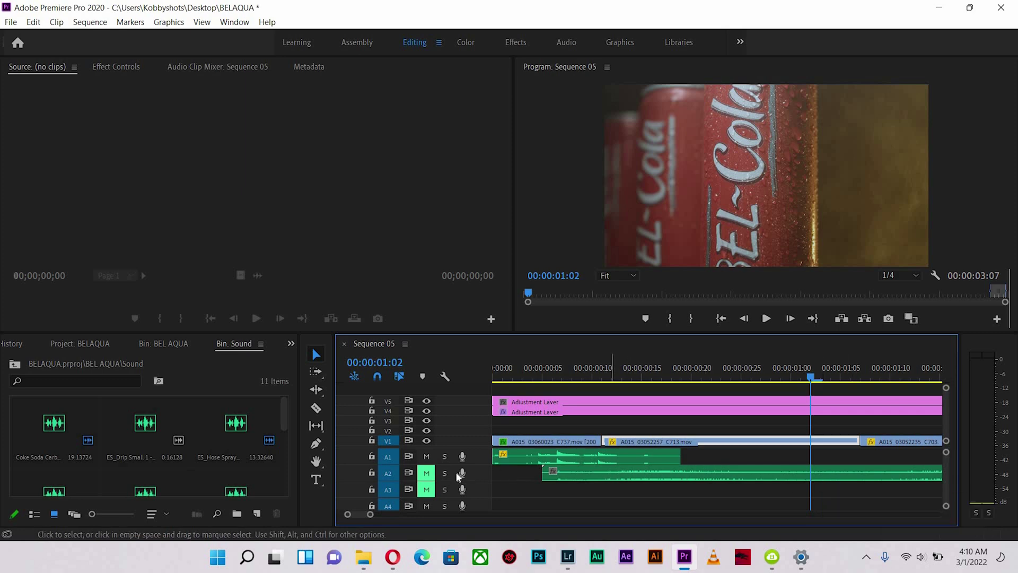
Unmute audio track A2 and play the sequence from the start of the second video clip
left_click(432, 477)
left_click(604, 365)
key("space")
key("space")
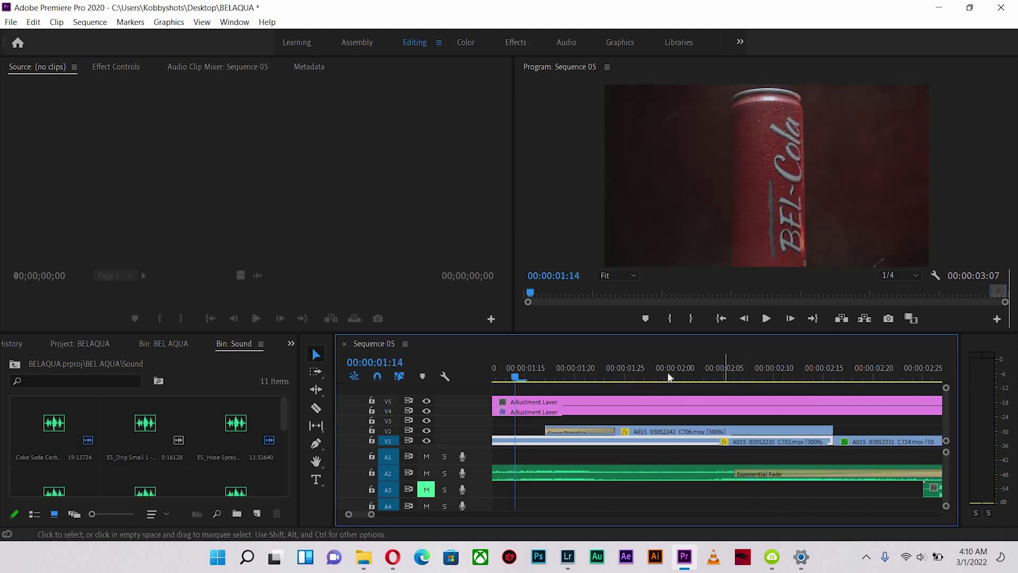
Replay the BEL-Cola can shot from about 00:00:00:25 to hear the A2 sound effect
key("minus")
key("minus")
left_click(555, 373)
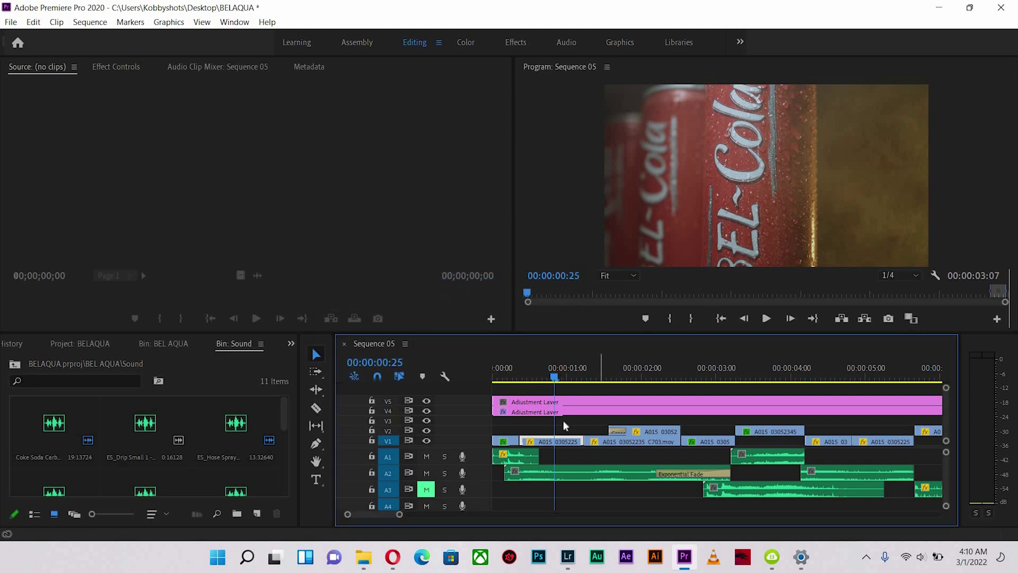
key("space")
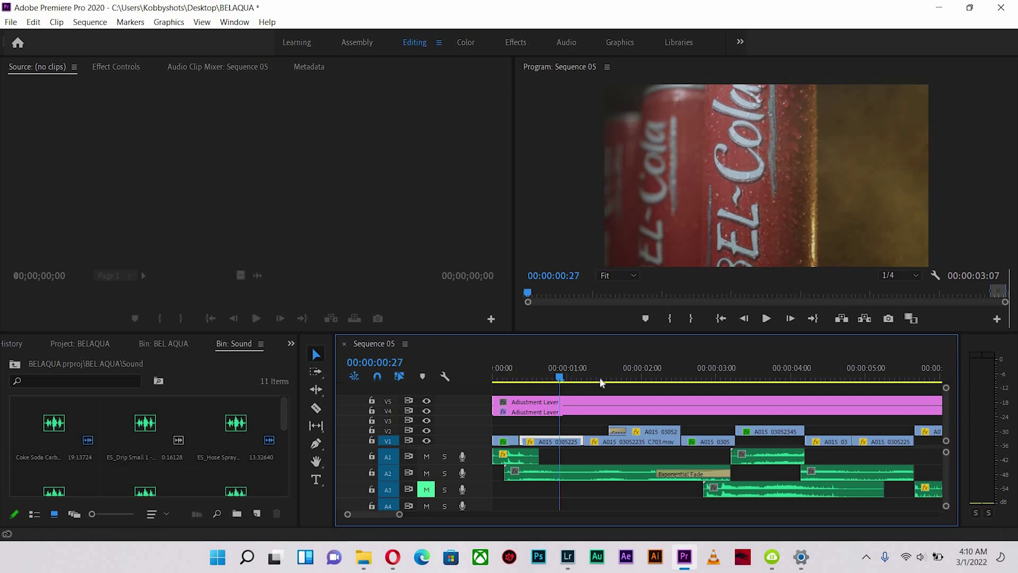
left_click_drag(626, 386, 555, 400)
key("space")
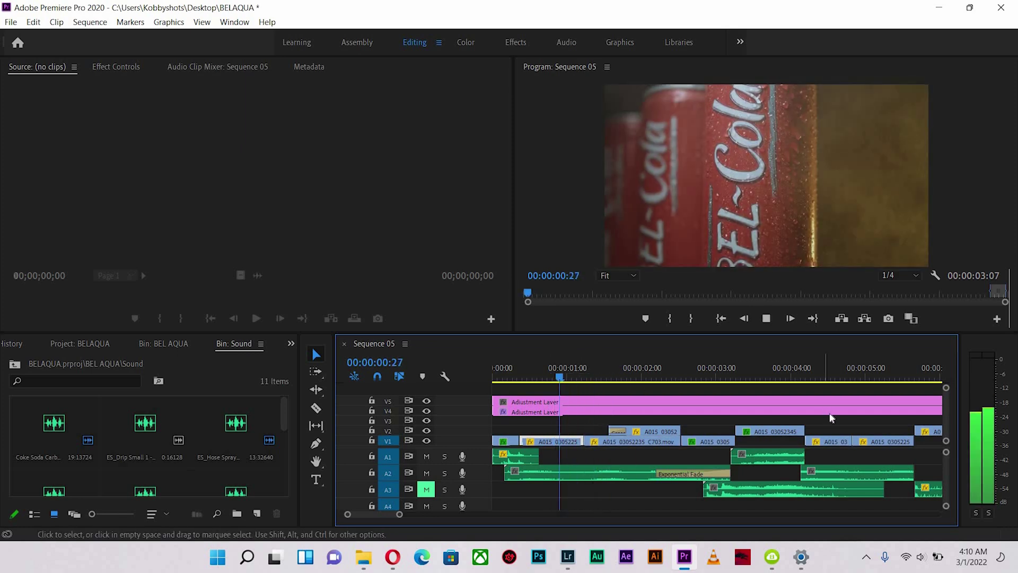
Stop playback, move the playhead to the BEL-Cola splash shot at 00:00:02:23, and unmute audio track A3
key("space")
left_click_drag(726, 375, 698, 375)
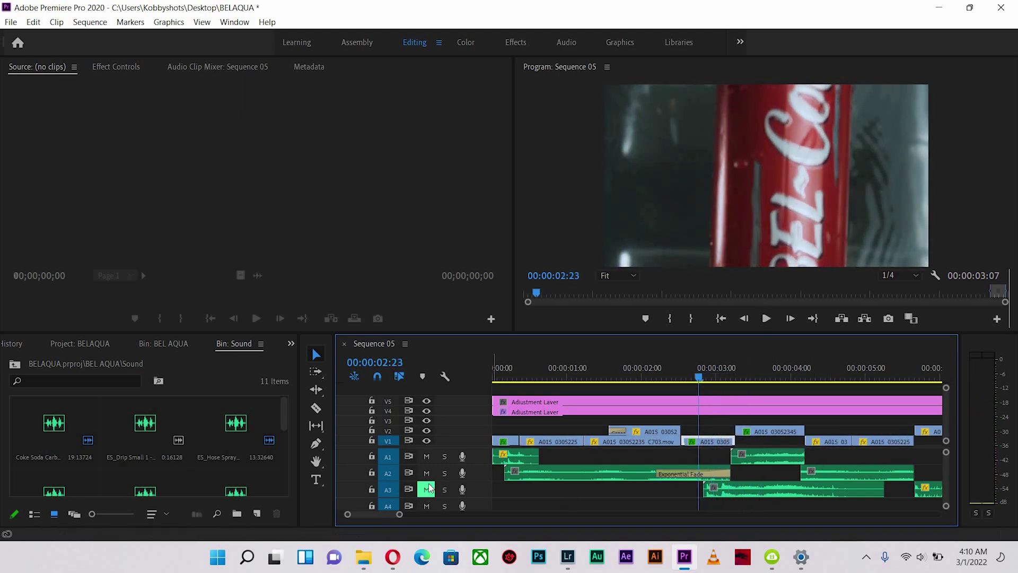
key("ctrl+z")
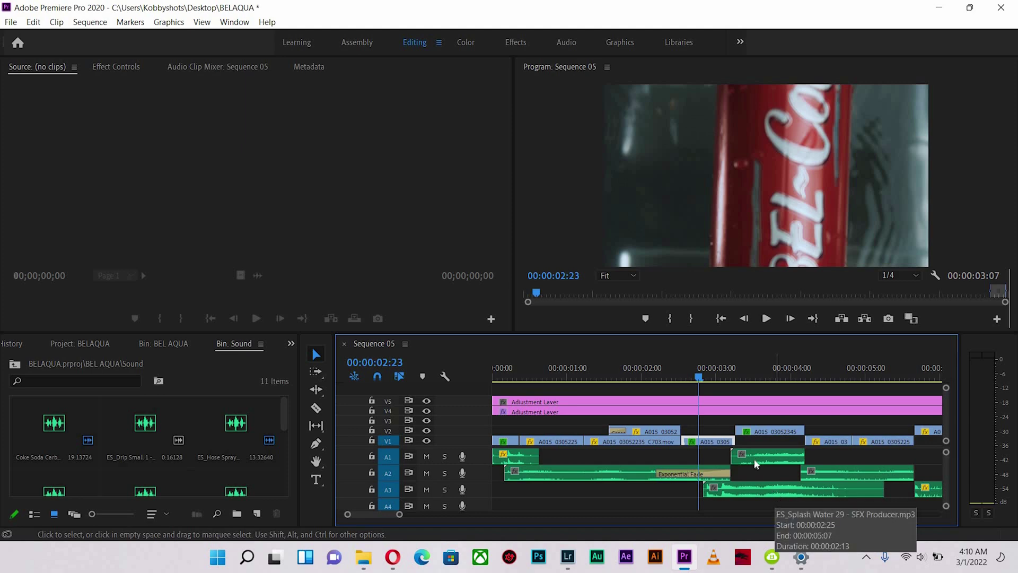
Switch to Epidemic Sound in the browser and search the sound effects for "sPLASH WATER"
left_click(393, 565)
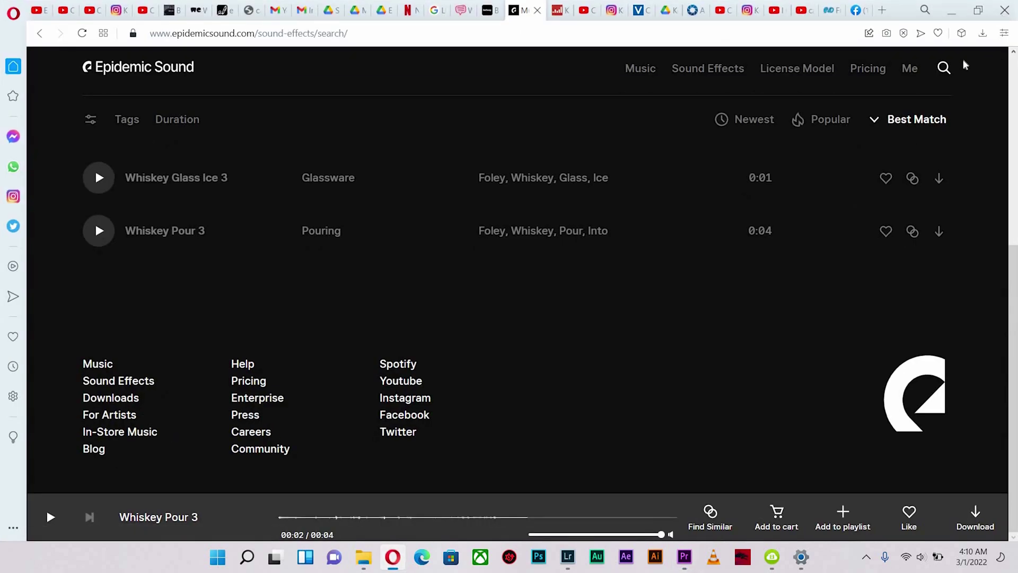
left_click(943, 74)
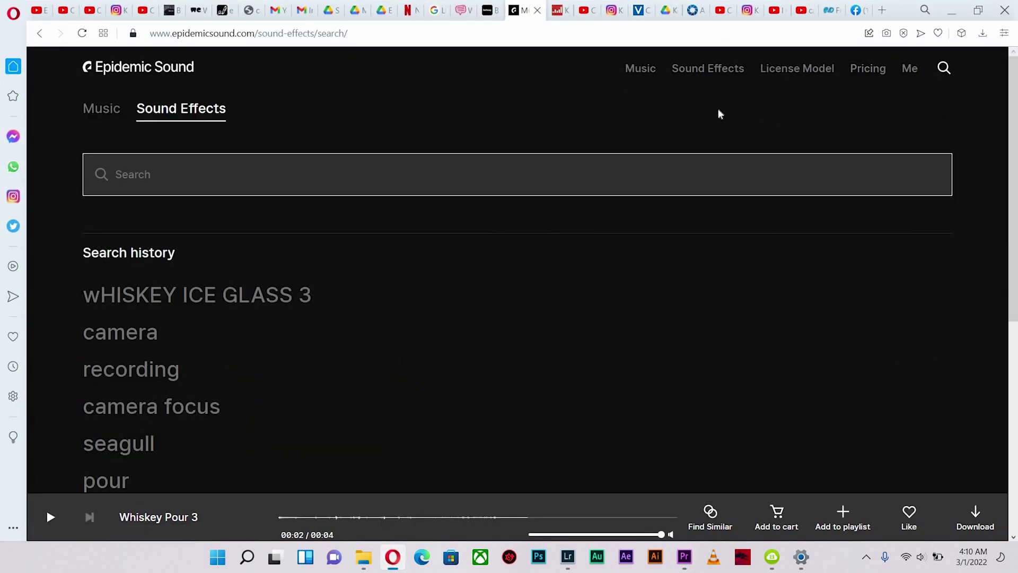
type("sPL")
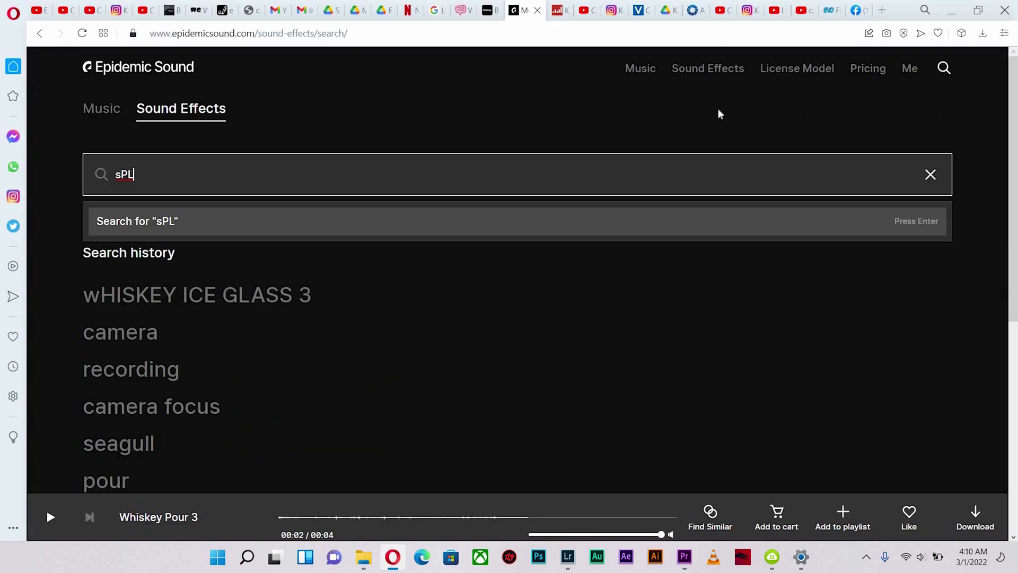
type("ASH WATER")
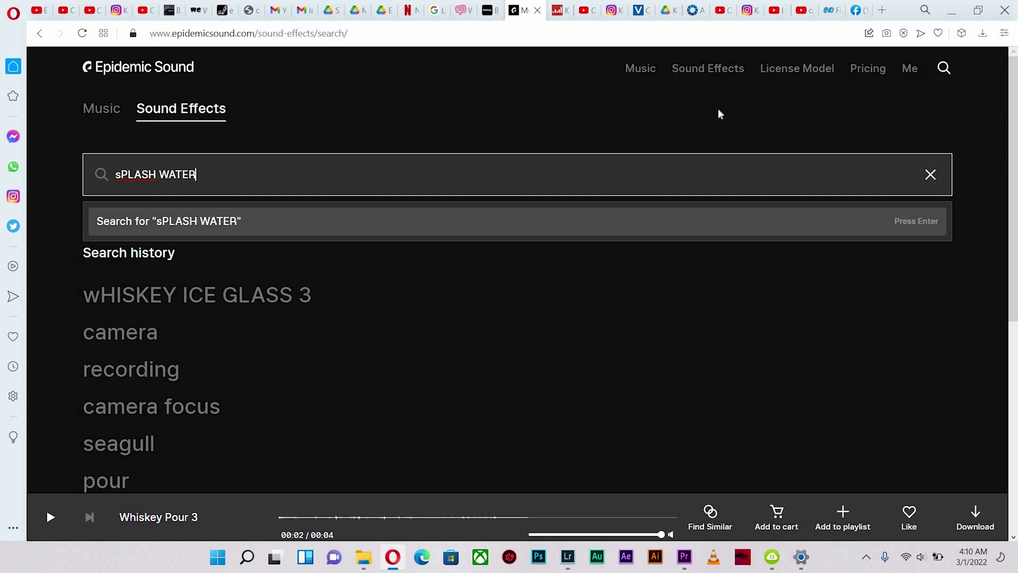
key("Return")
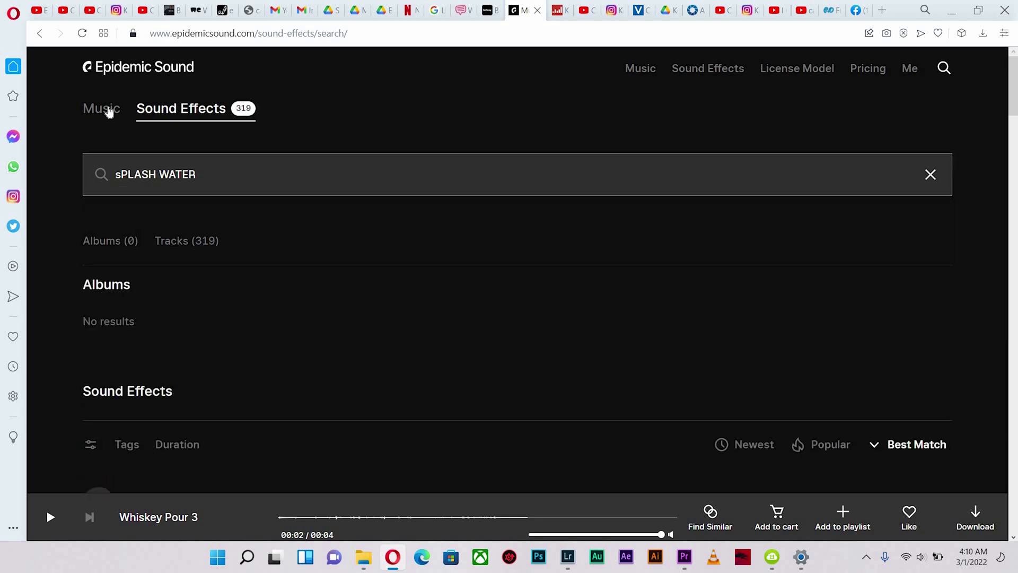
Preview Splash Water 32, 33 and 35, Water Spill Splash 2 and Water Splash Throw 1, and browse further results
scroll(119, 129, "down", 10)
left_click(106, 108)
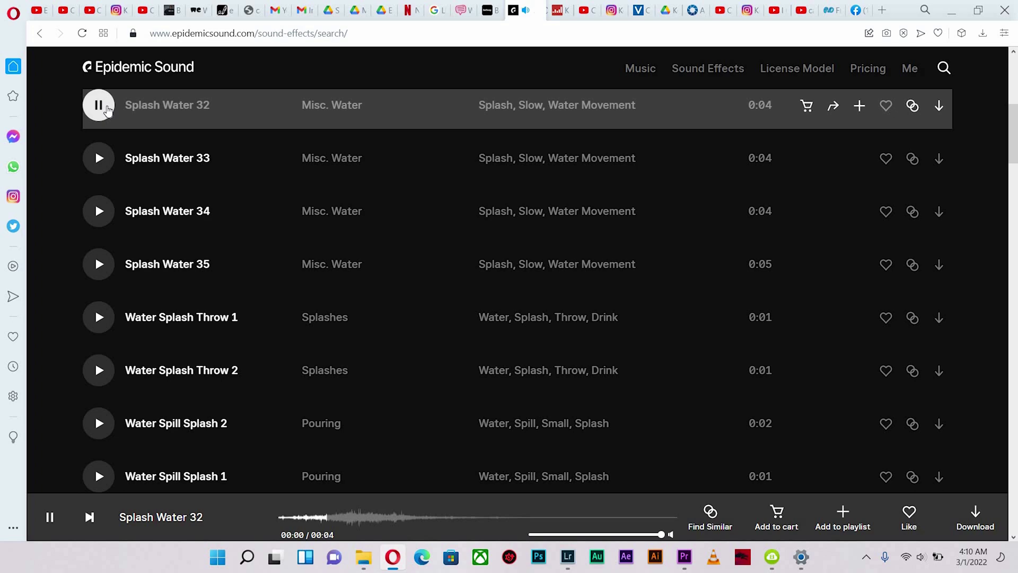
left_click(103, 156)
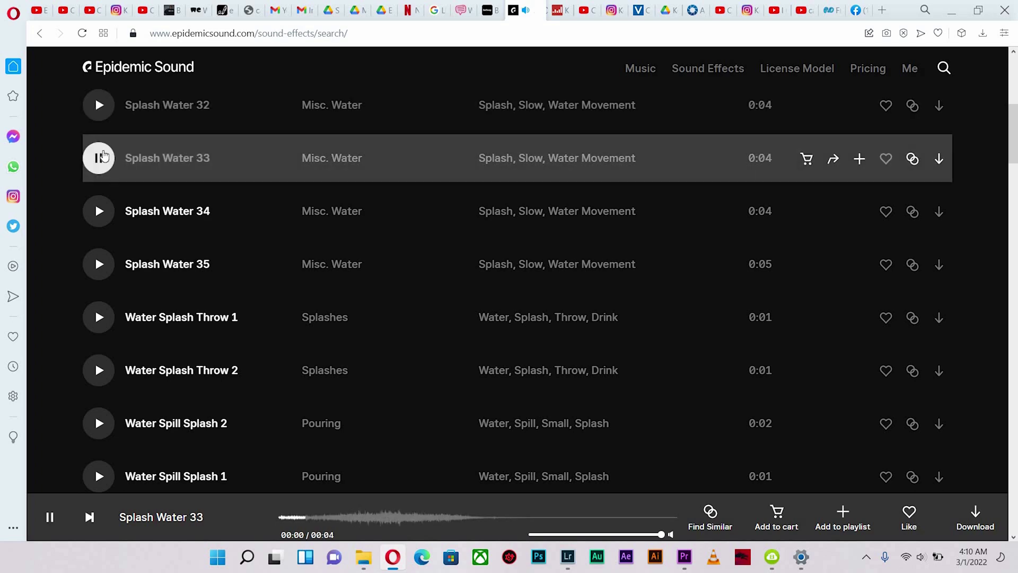
left_click(100, 265)
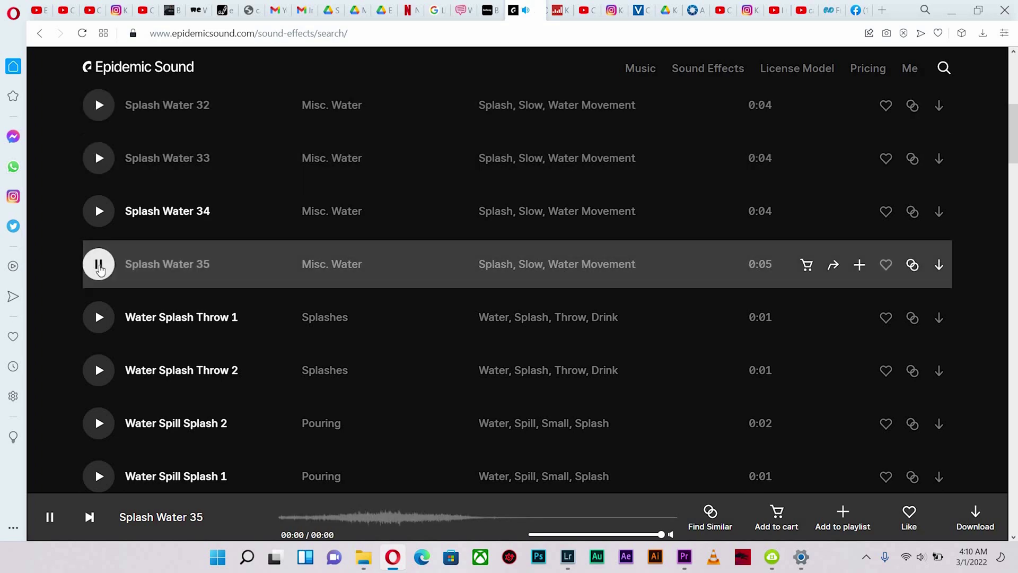
left_click(106, 422)
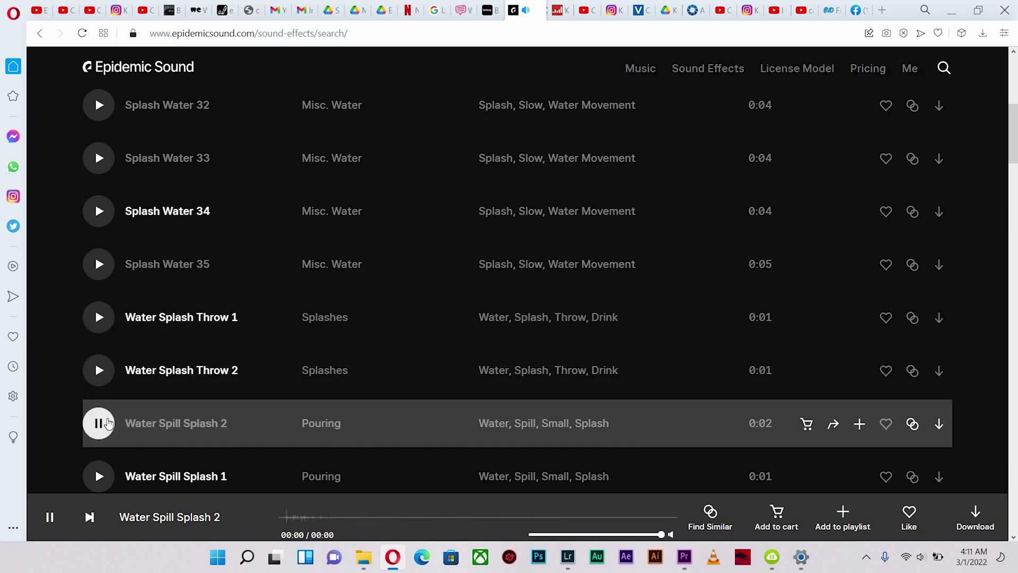
left_click(96, 326)
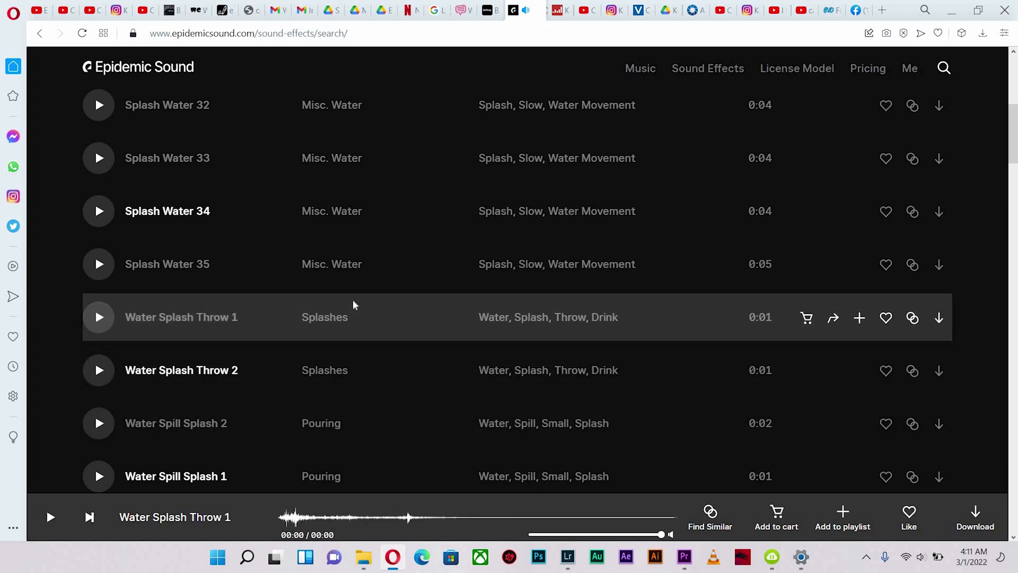
scroll(355, 304, "down", 10)
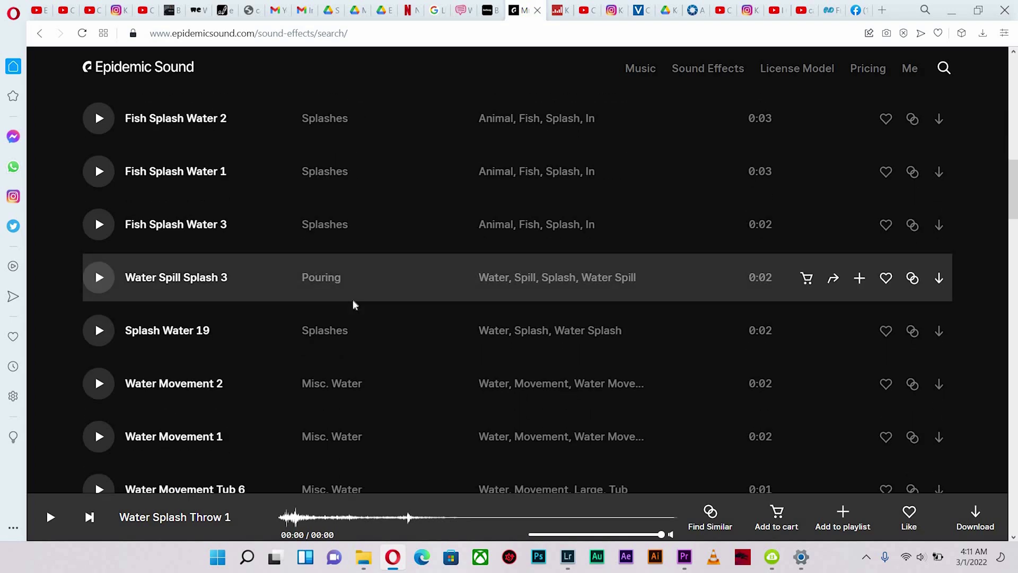
scroll(354, 306, "down", 4)
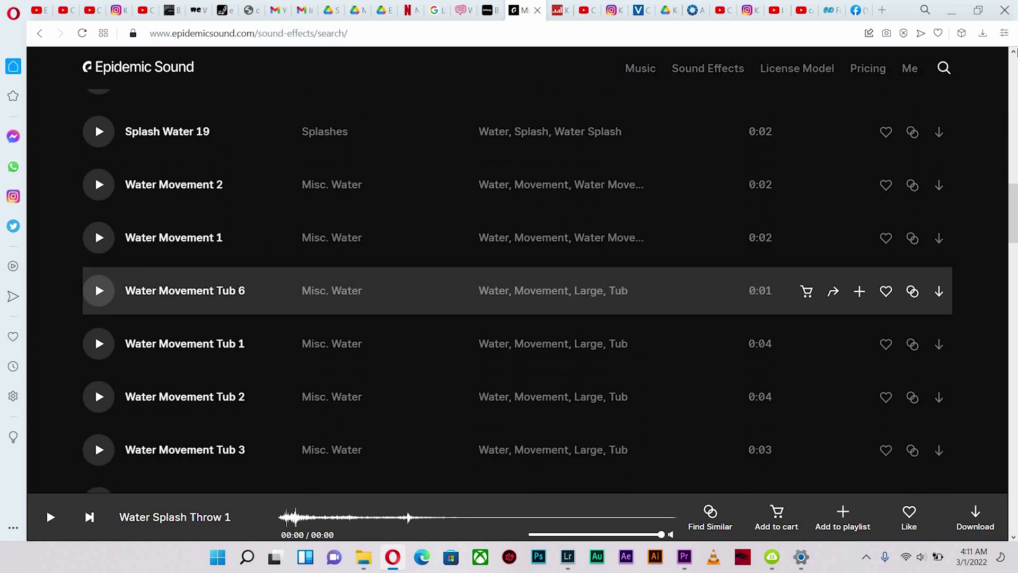
Switch back to Premiere Pro and play the sequence from the water splash at 00:00:03:04
left_click(951, 12)
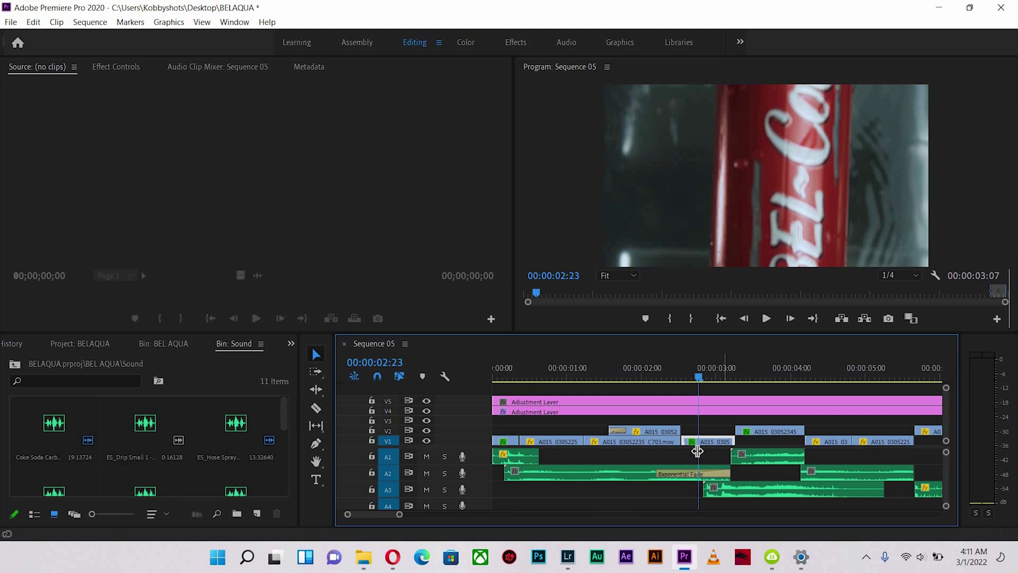
left_click(727, 365)
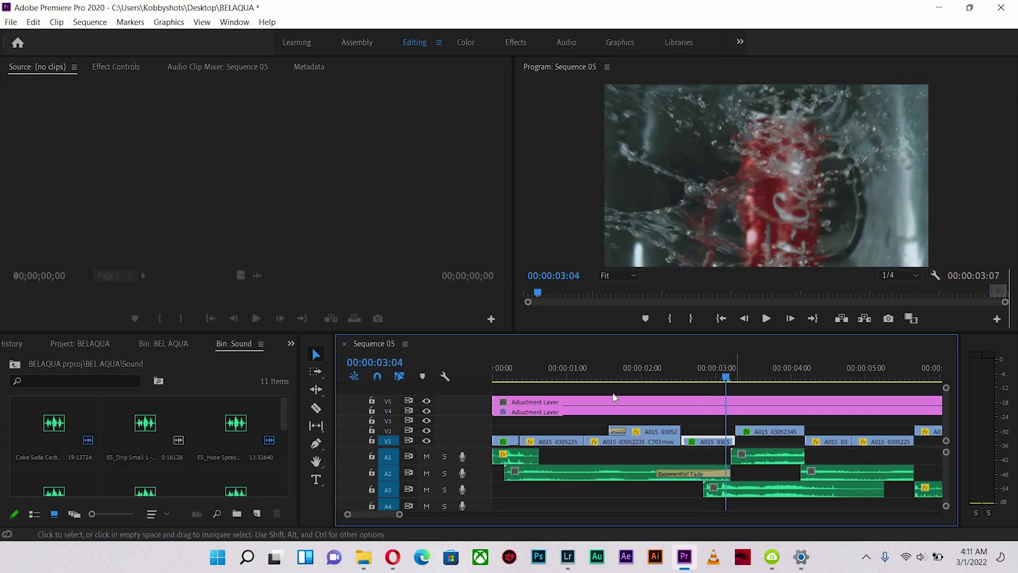
key("space")
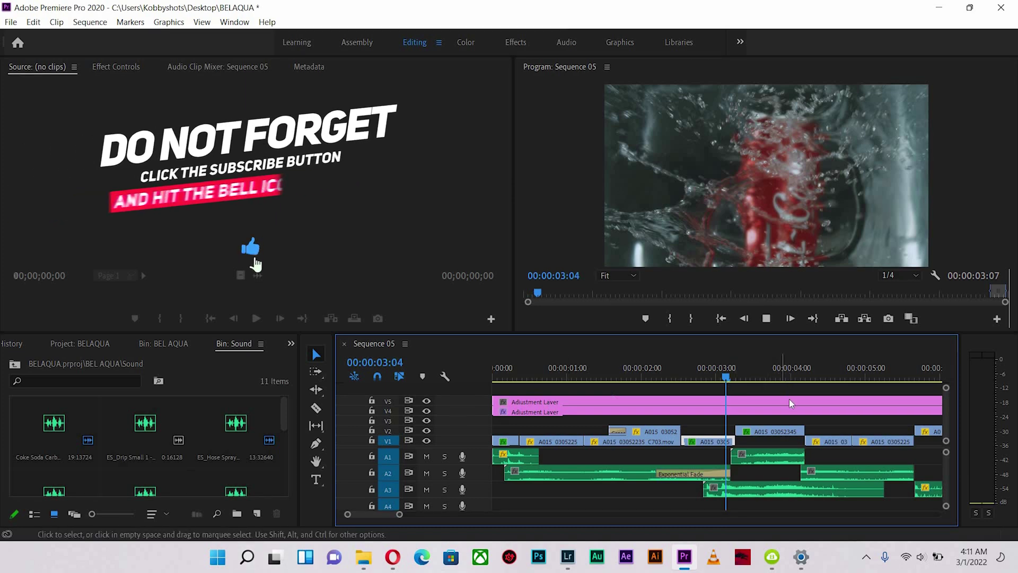
left_click(740, 384)
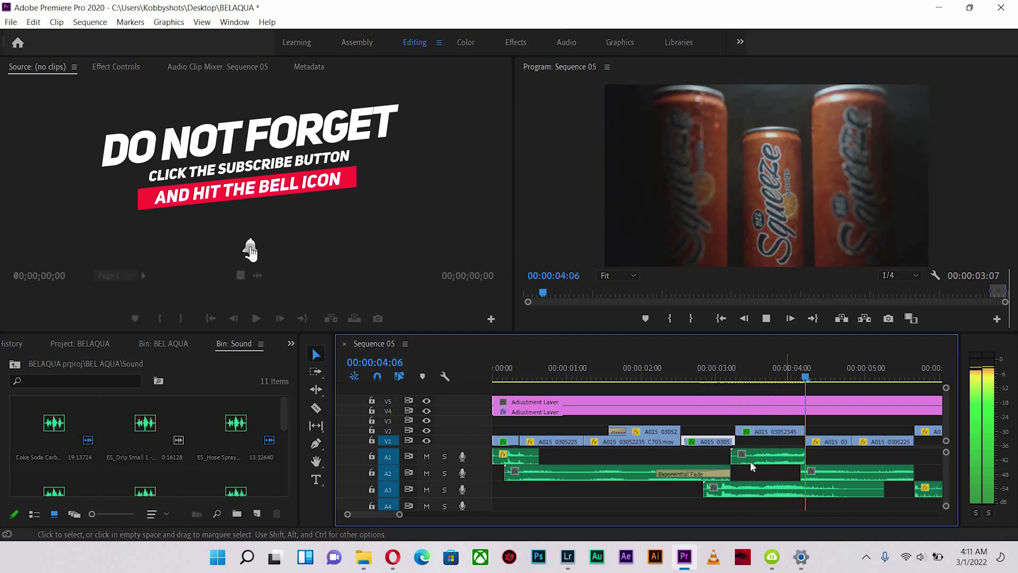
Stop playback, return the playhead to 00:00:03:11, and select the second sound effect clip on track A1
key("space")
left_click(744, 389)
left_click(743, 456)
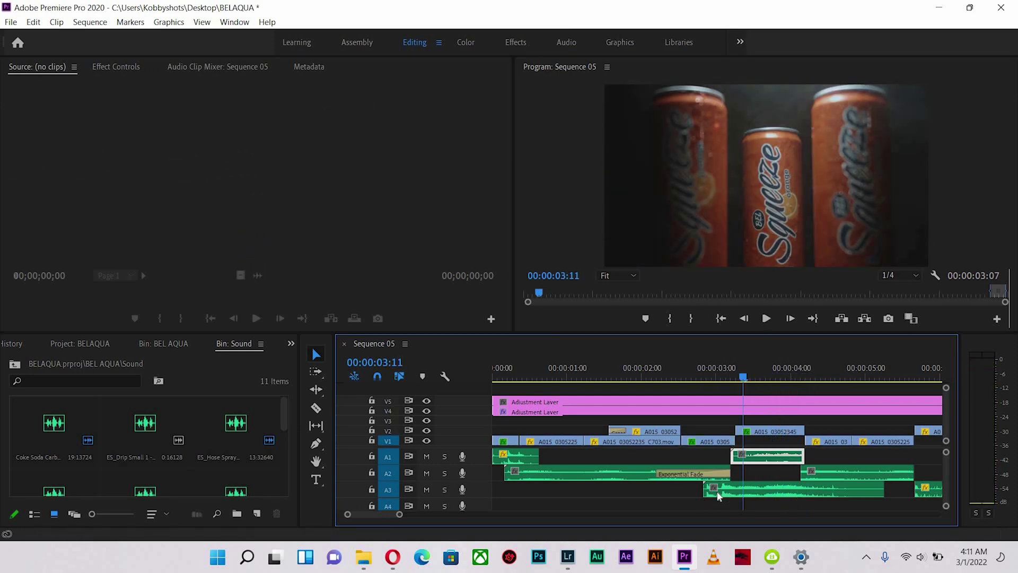
Mute track A3, play the orange can shot from about 00:00:03:06 to hear it without that layer, and unmute the track
left_click(426, 488)
key("space")
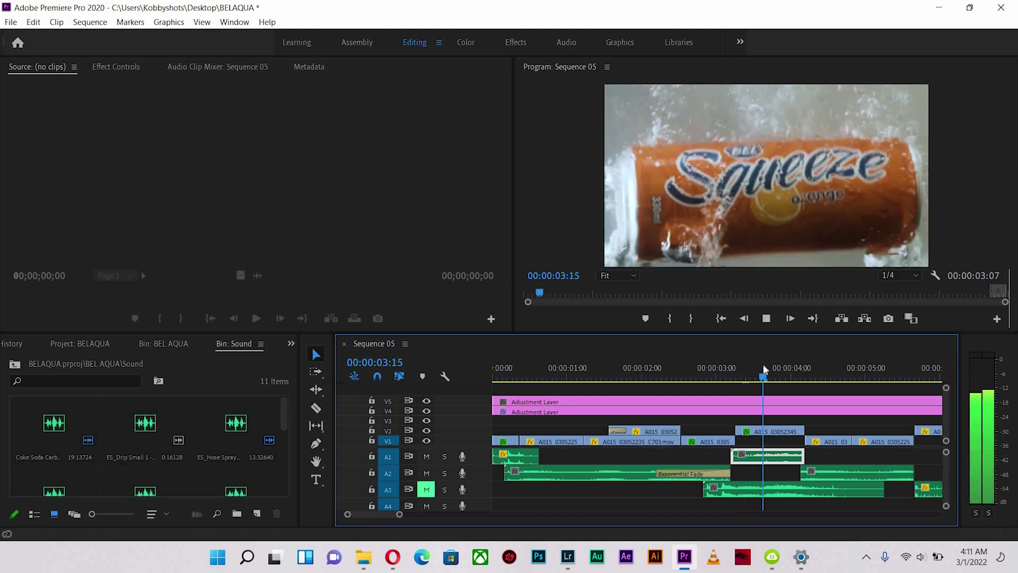
left_click(733, 378)
key("space")
left_click(727, 443)
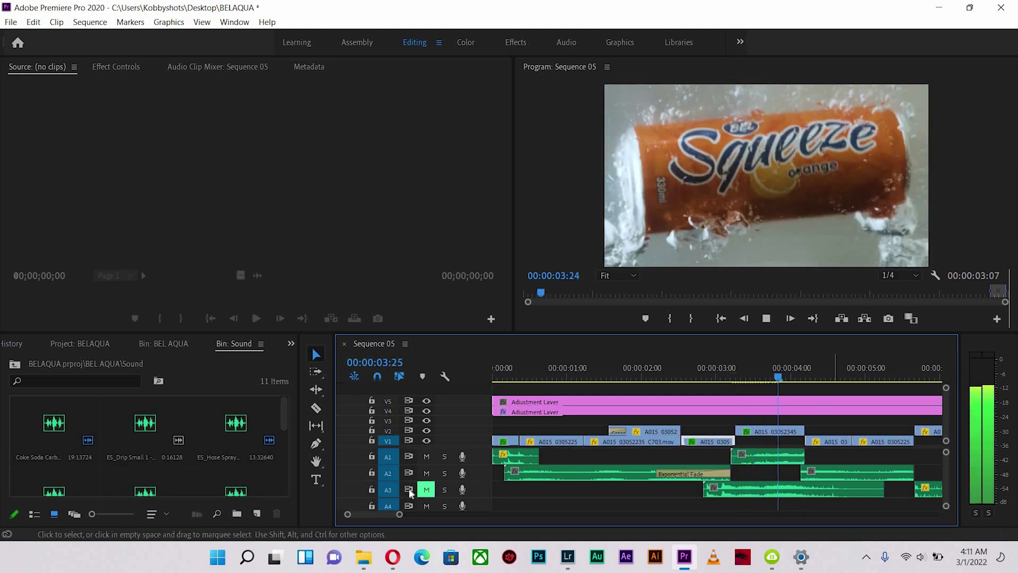
left_click(734, 455)
key("space")
left_click(425, 488)
Play the sequence from 00:00:02:23 to 00:00:04:04 with all tracks audible and select the second clip on track A1
left_click_drag(710, 373, 699, 373)
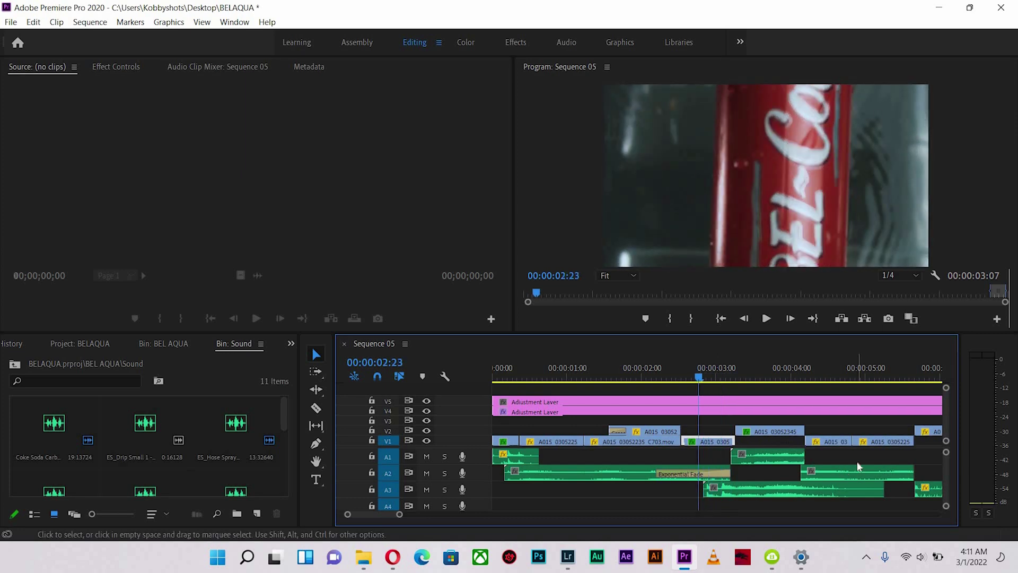
key("space")
key("space")
key("d")
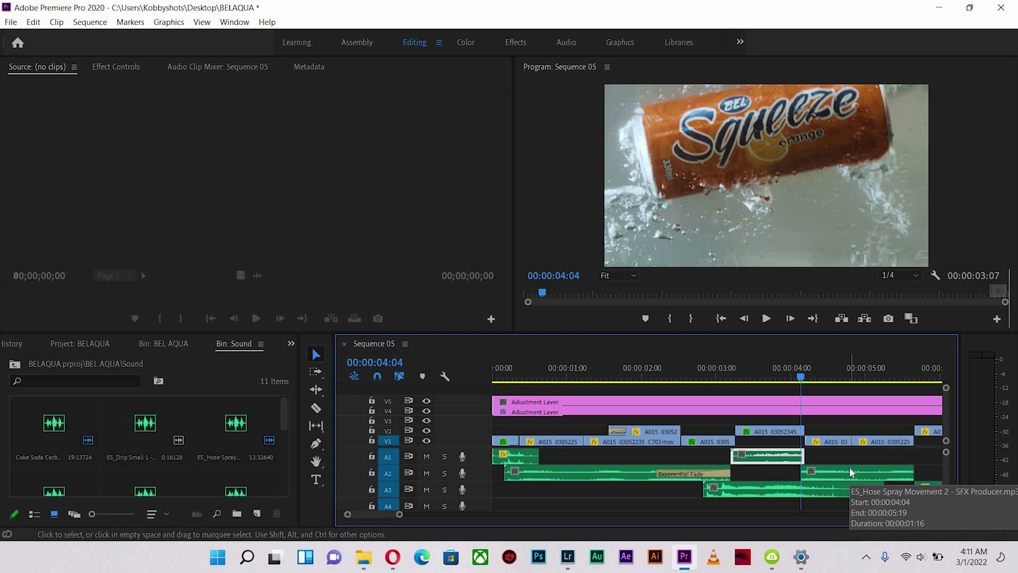
Replay the orange can splash from about 00:00:03:06 and park the playhead at 00:00:03:22
left_click(731, 369)
key("space")
left_click_drag(728, 373, 771, 392)
key("space")
key("space")
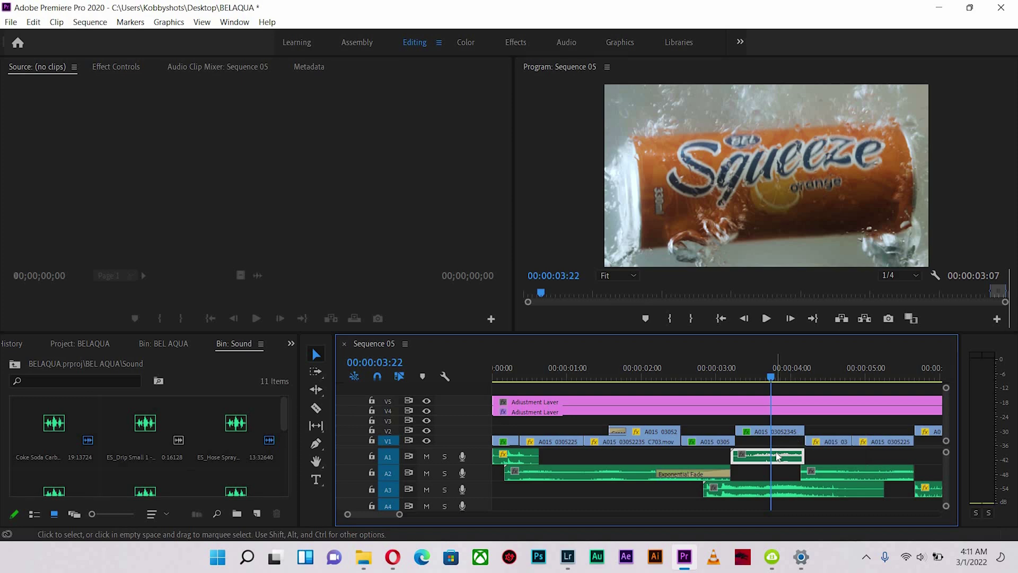
right_click(773, 487)
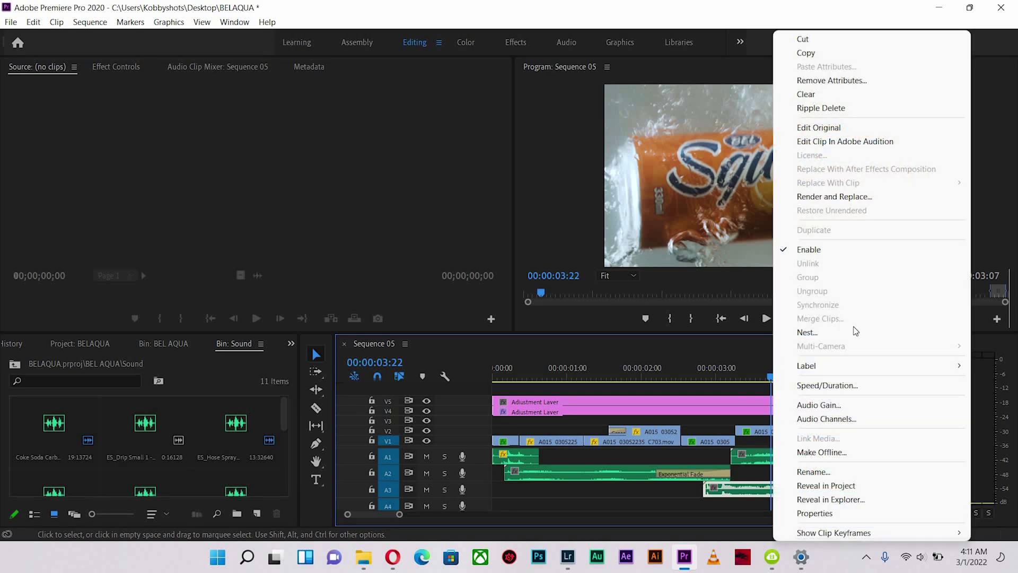
left_click(819, 404)
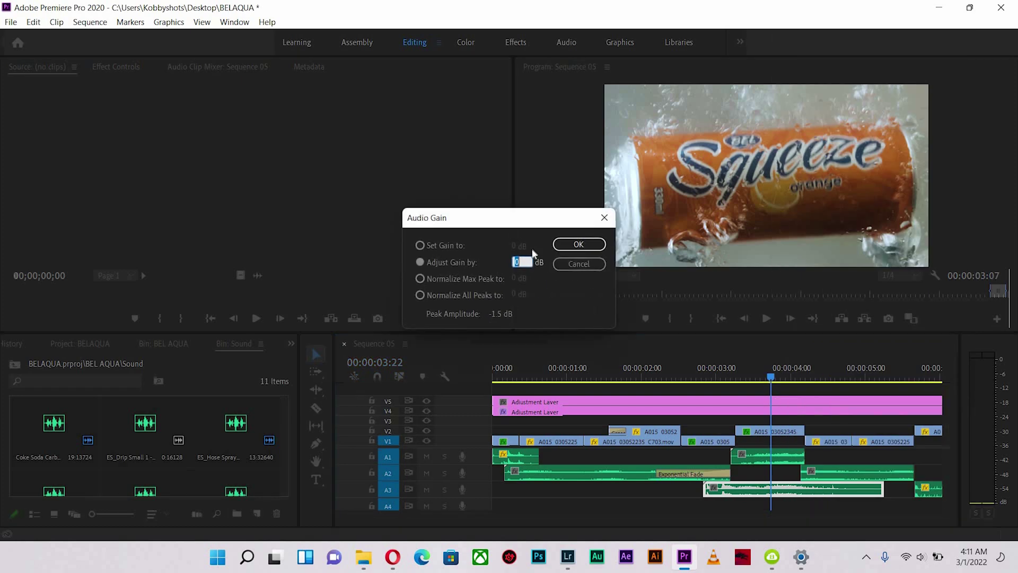
left_click(565, 264)
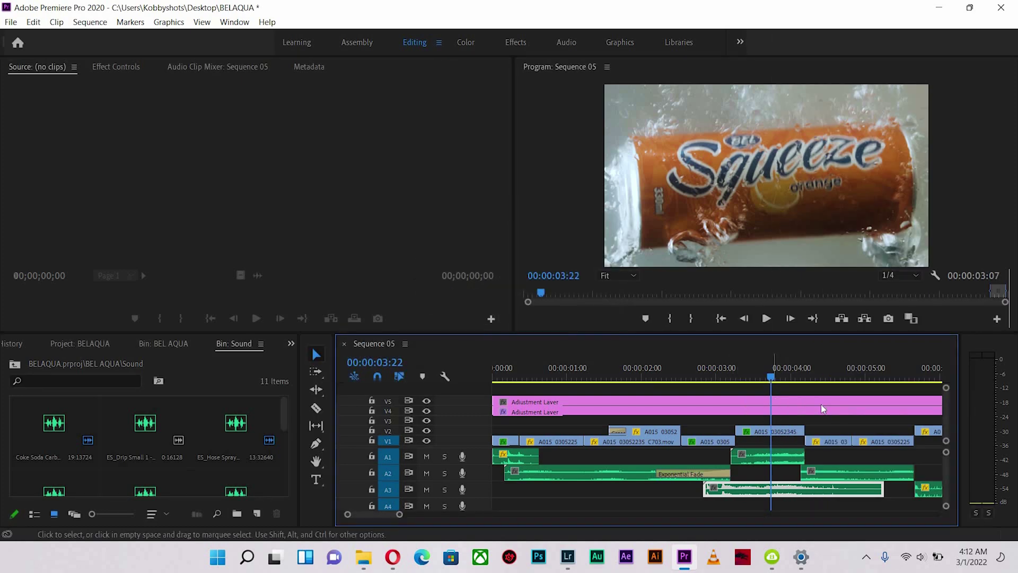
Adjust the gain of the second sound effect clip on track A1 by 5 dB
right_click(770, 455)
left_click(821, 405)
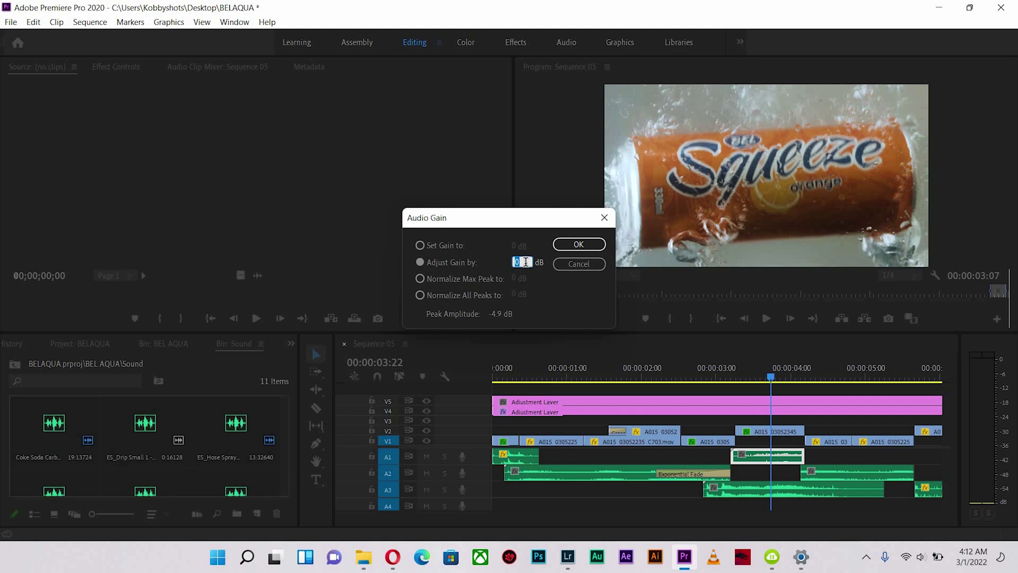
type("5")
key("Return")
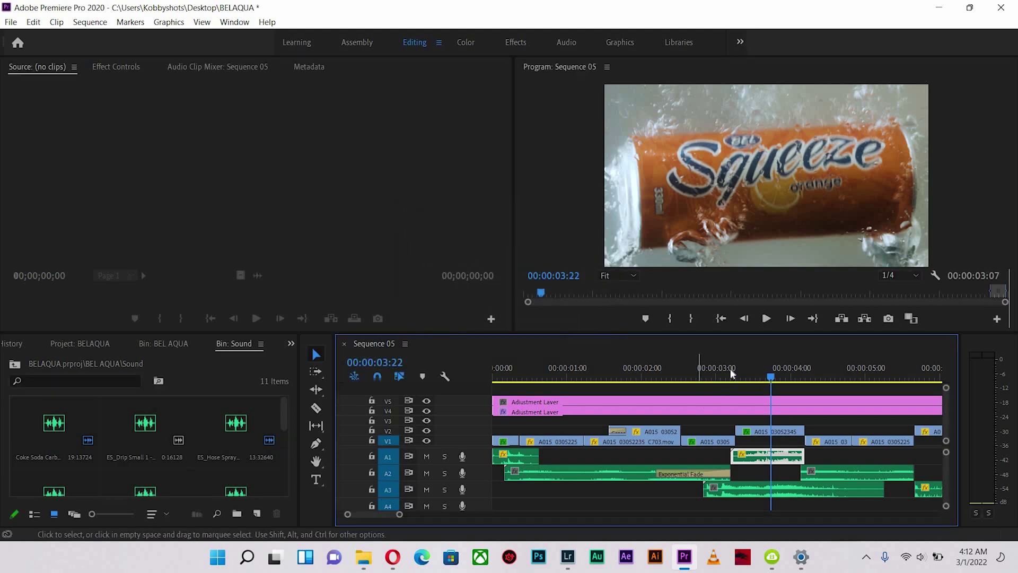
Play the orange can section from 00:00:03:06 twice to hear the louder splash effect
left_click(731, 374)
key("space")
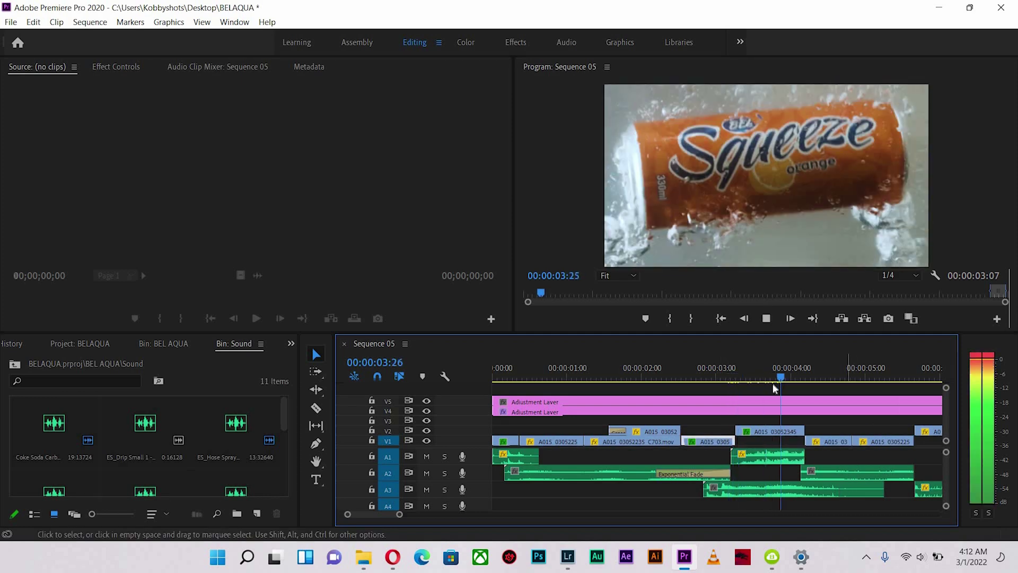
key("space")
left_click(735, 384)
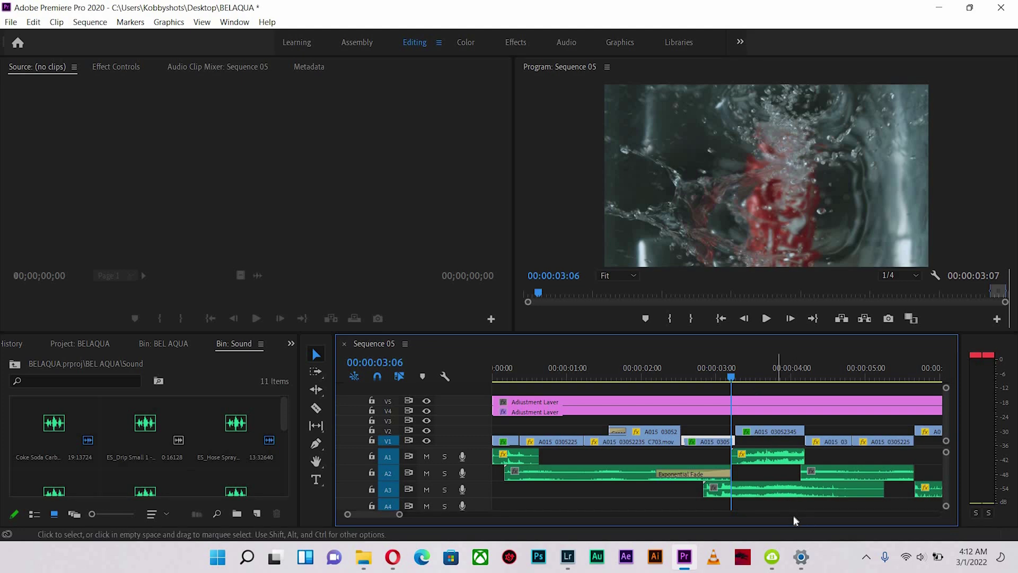
key("space")
key("space")
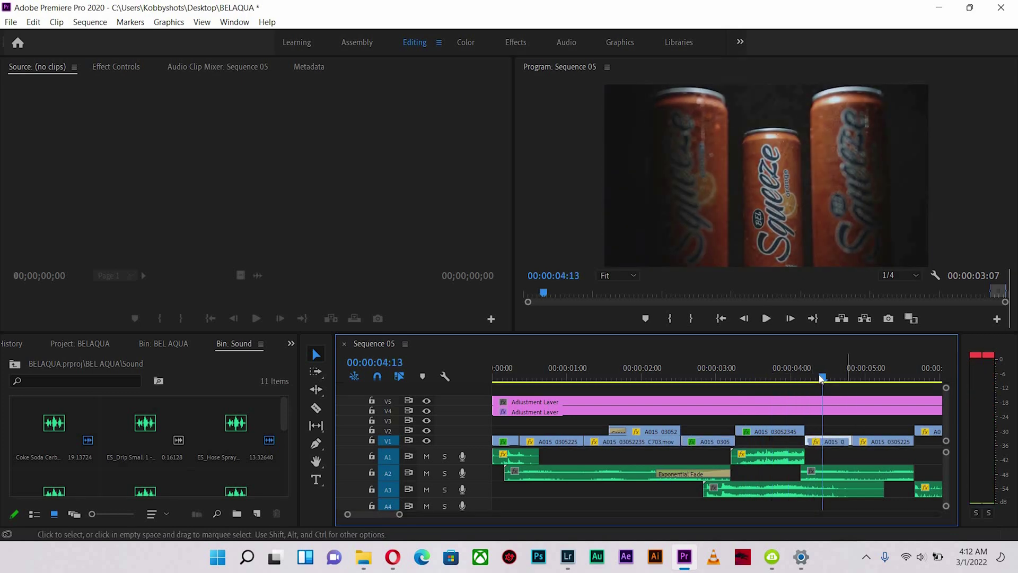
Move the playhead to 00:00:04:01, select the second clip on track A1, and play through the following hose spray effect on A2
left_click(811, 377)
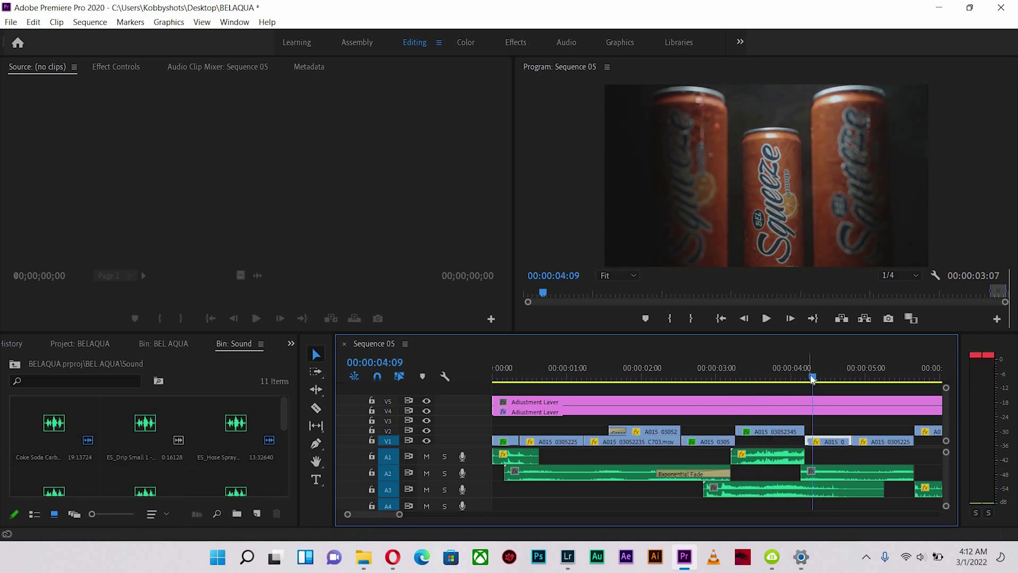
left_click(793, 377)
left_click(793, 454)
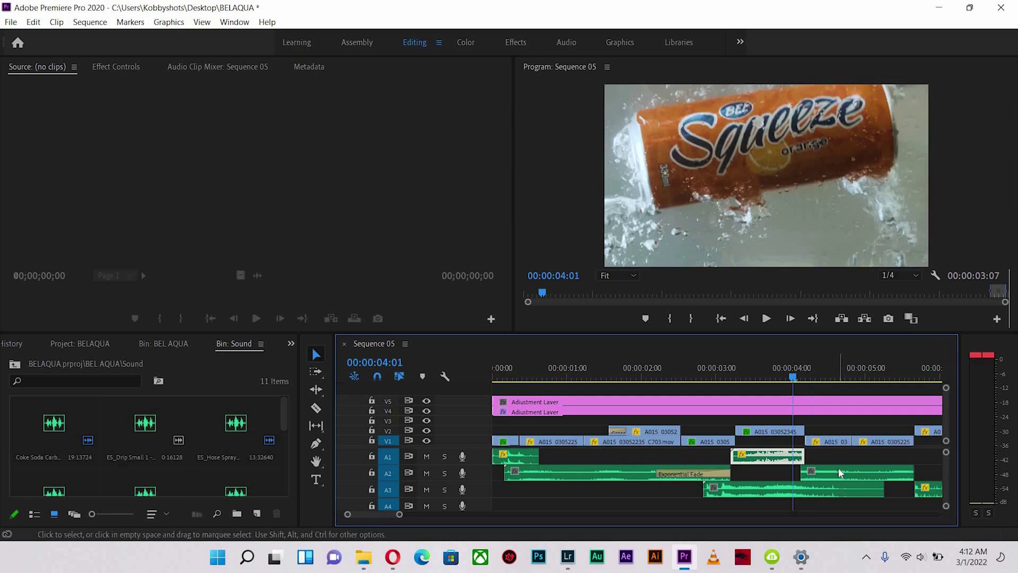
key("space")
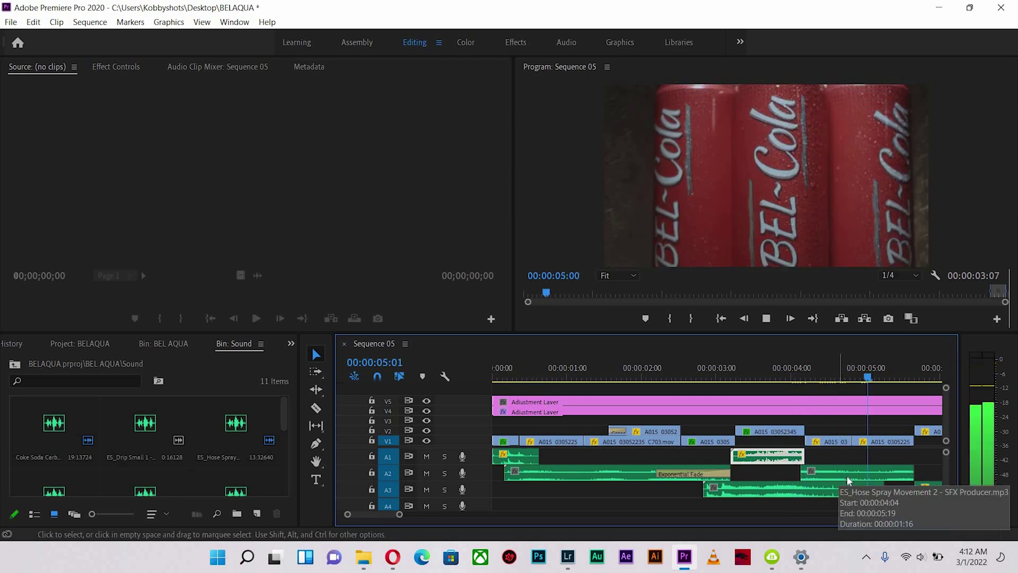
key("space")
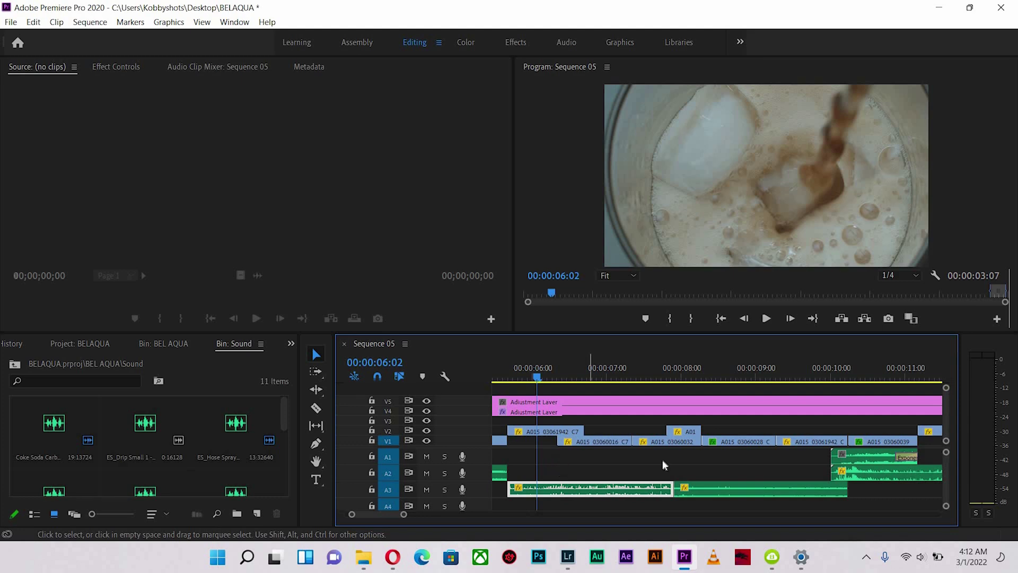
Position the playhead in the ice glass pouring shots at 00:00:06:14 and play the pouring effect on track A3
key("minus")
key("equal")
left_click(696, 375)
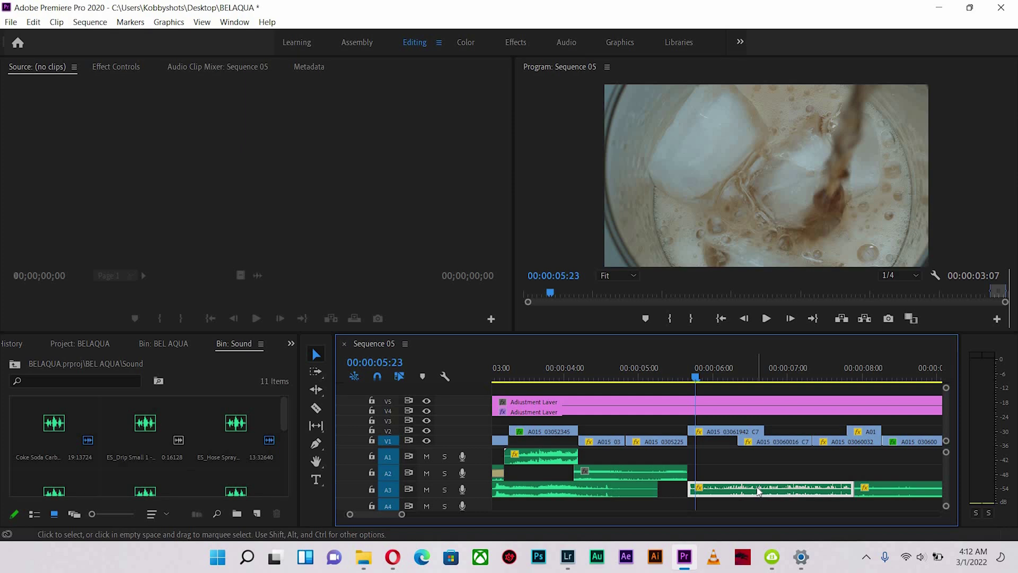
left_click(749, 369)
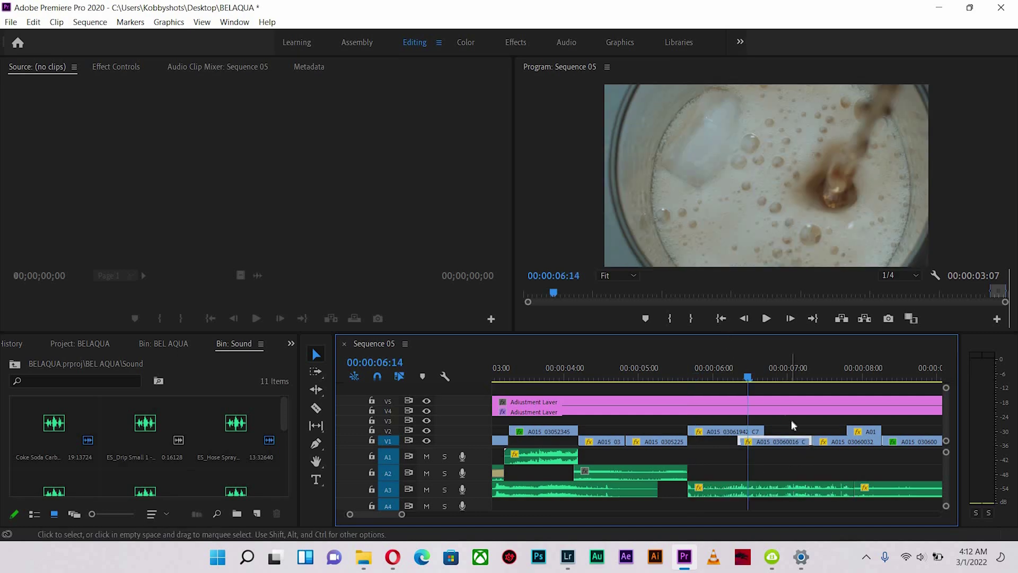
key("space")
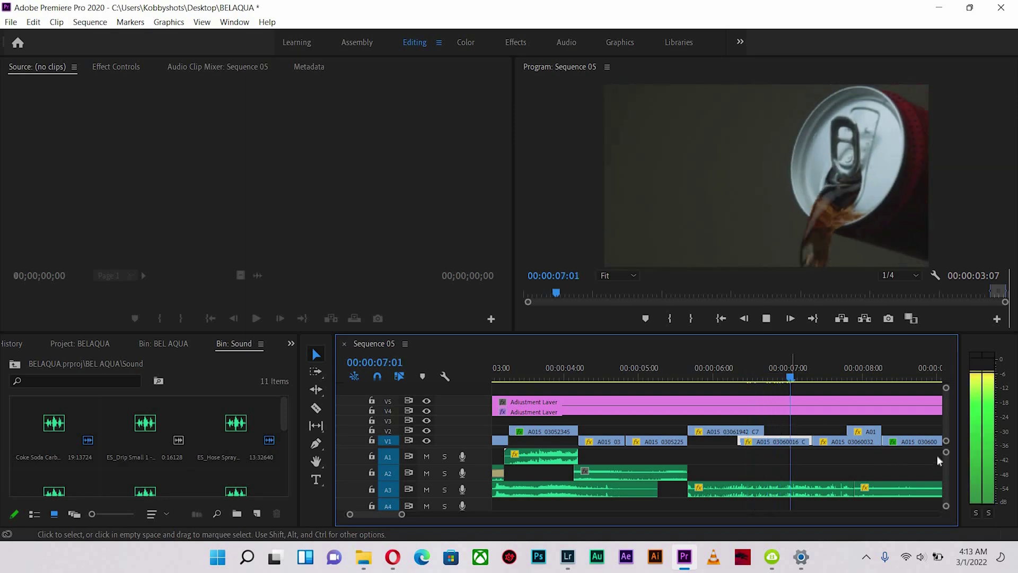
key("space")
Move the playhead to 00:00:07:21 and play the second pouring effect on track A3 up to 00:00:09:27
left_click(802, 366)
key("space")
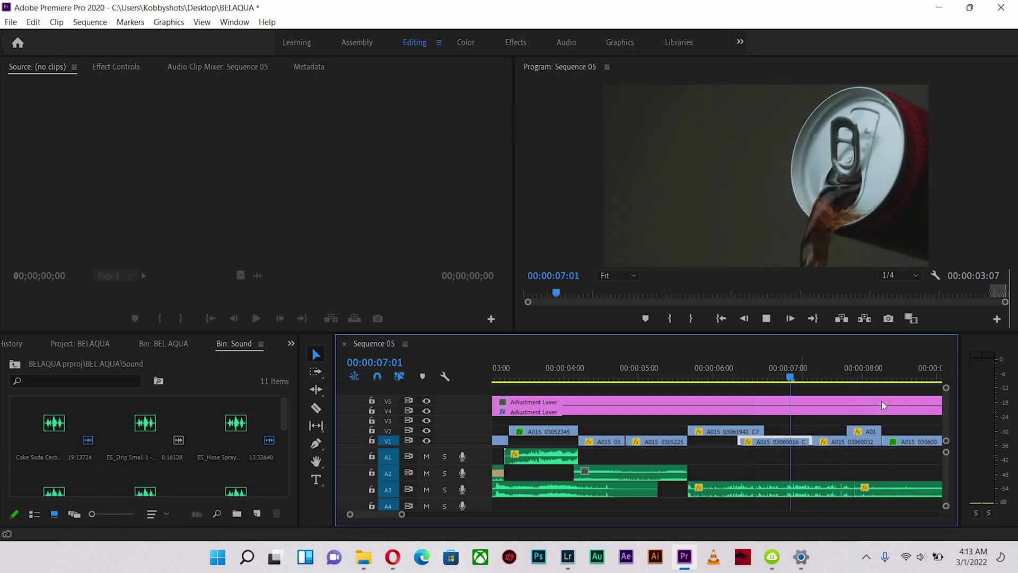
left_click(838, 367)
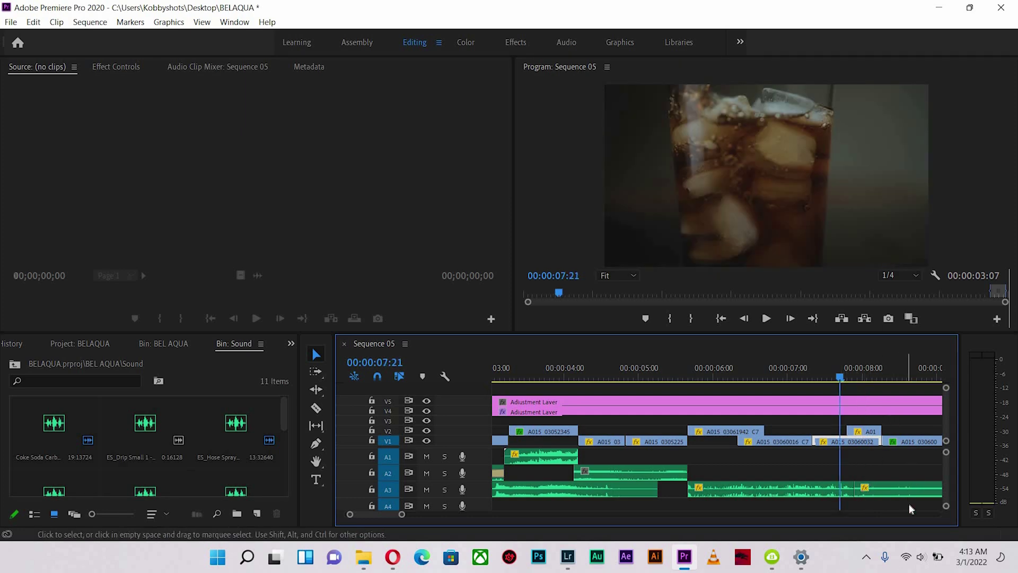
key("space")
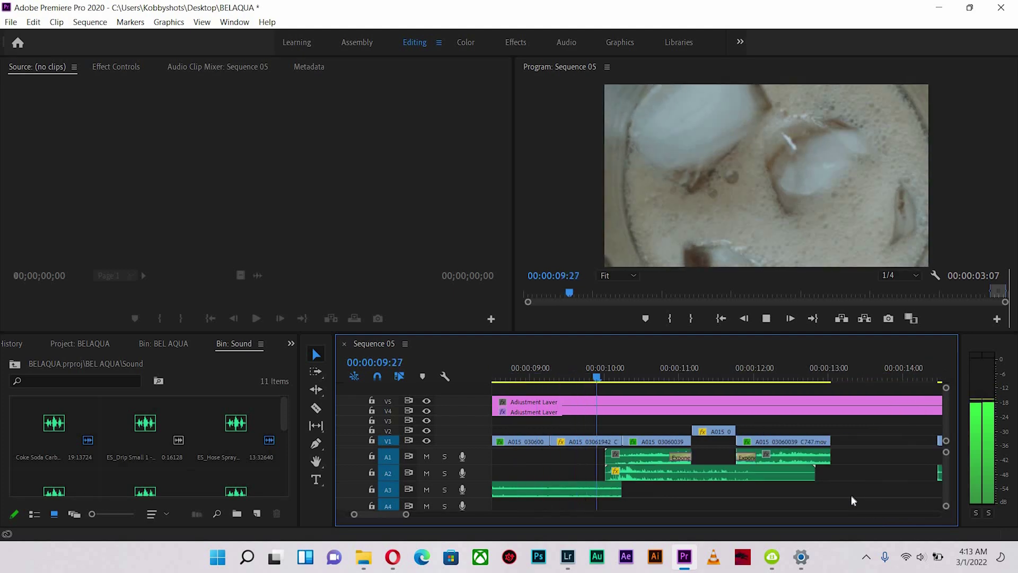
key("space")
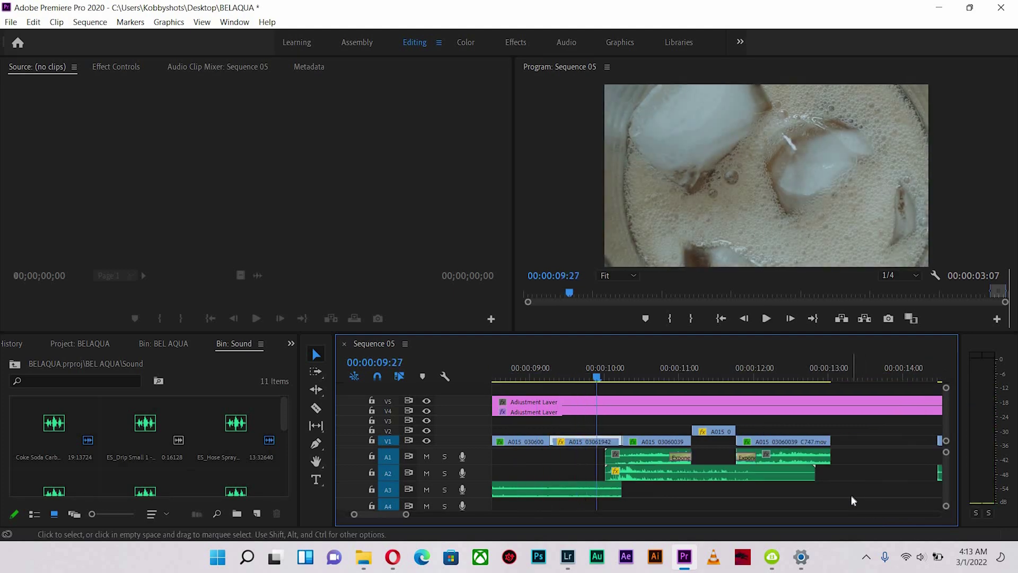
Play the water bubble effects under the orange drink shots, step back to 00:00:10:10, and replay them to about 00:00:12:19
key("space")
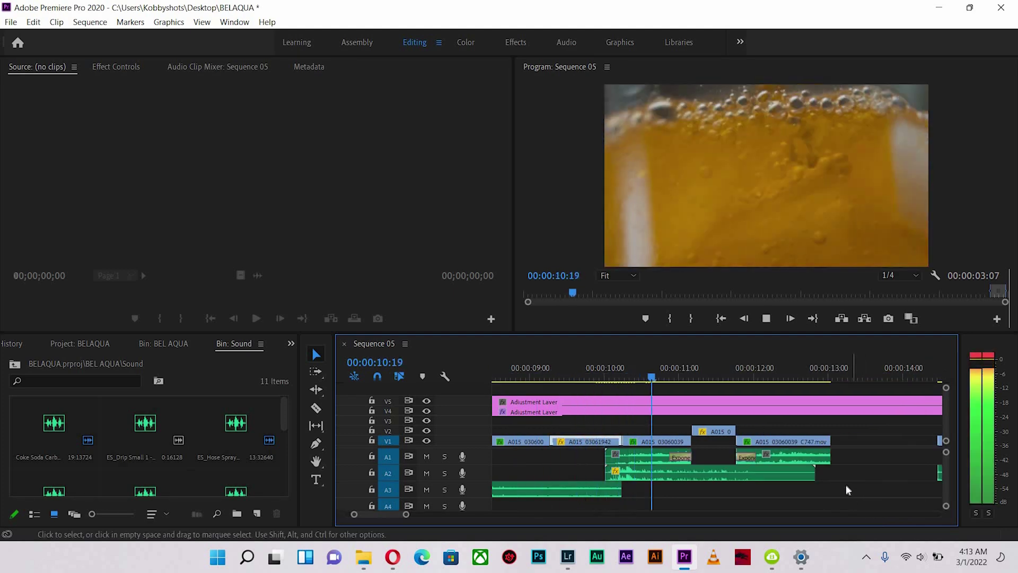
key("space")
left_click_drag(606, 376, 636, 377)
key("Left")
key("Left")
key("Left")
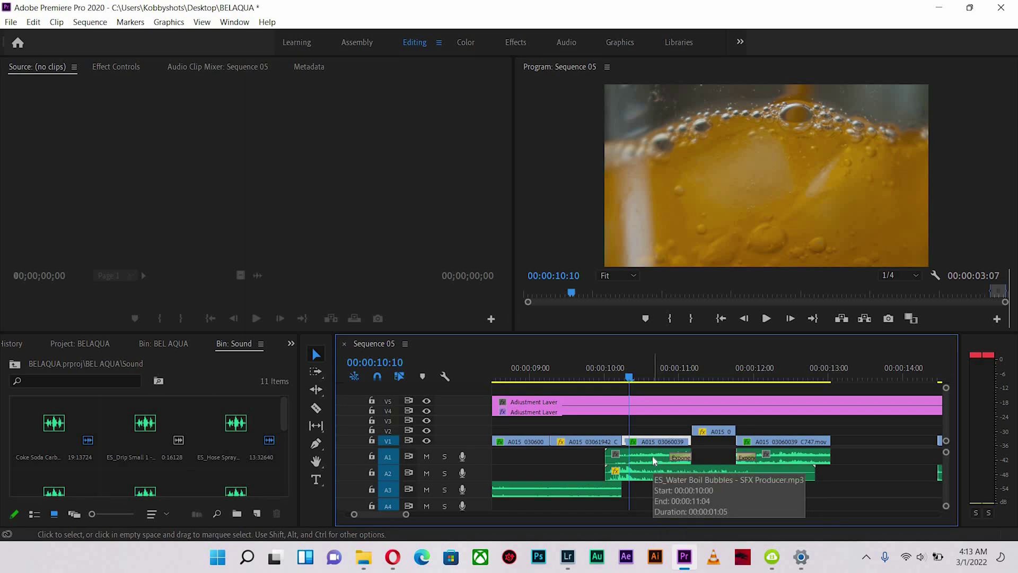
key("space")
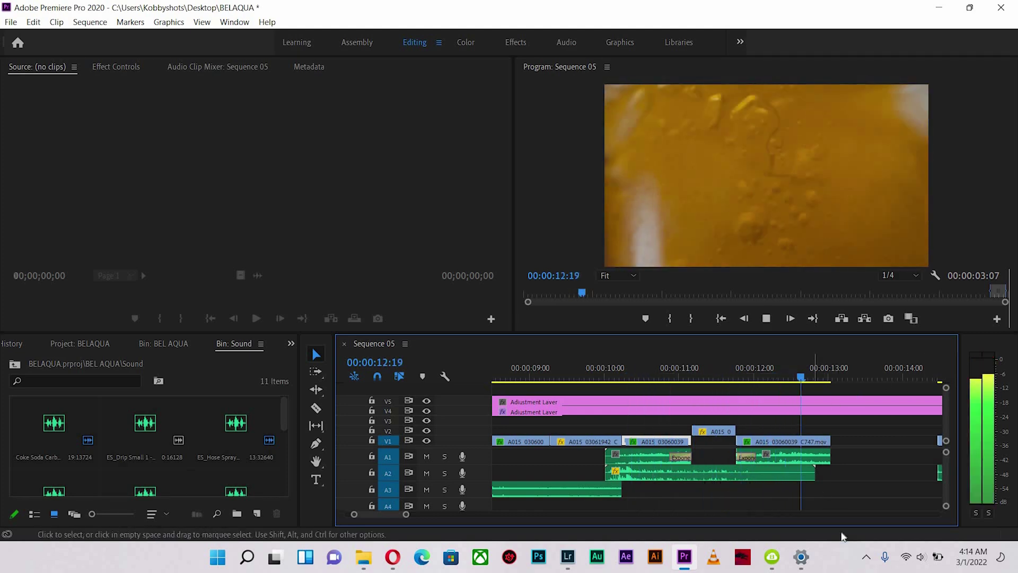
key("space")
Play the closing can shots from about 00:00:15:00 to 00:00:17:14 and select the last sound effect clip on track A2
key("minus")
key("minus")
left_click(770, 377)
key("space")
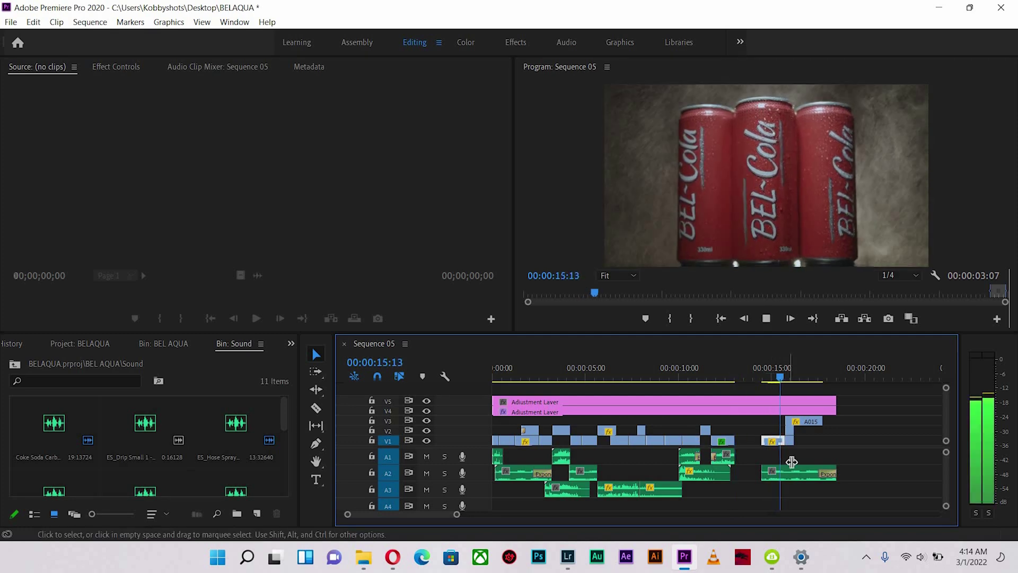
left_click(830, 469)
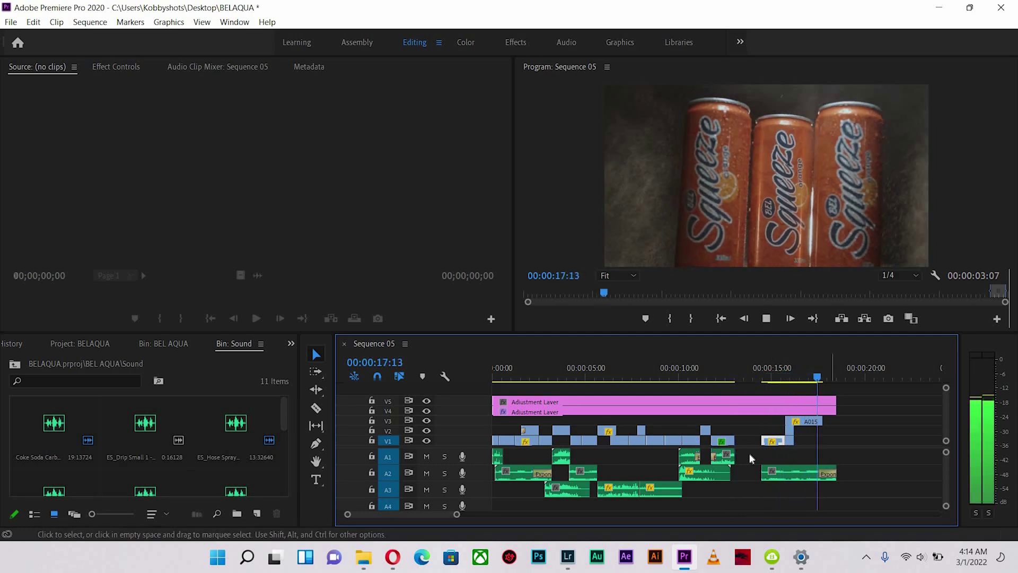
key("space")
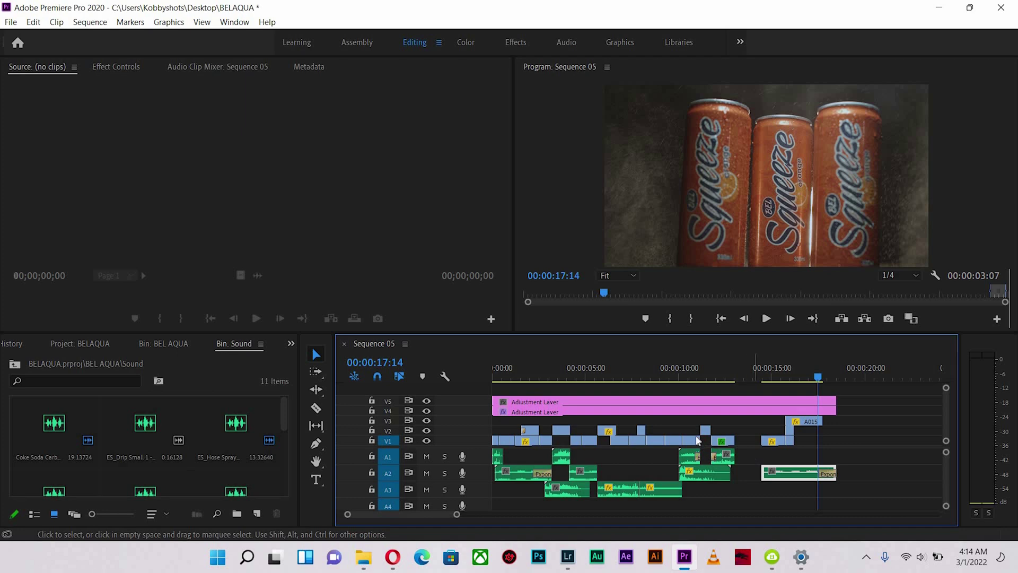
Return the playhead to the start of the sequence at 00:00:00:00 with the opening clips in closer view
key("minus")
left_click_drag(542, 375, 470, 384)
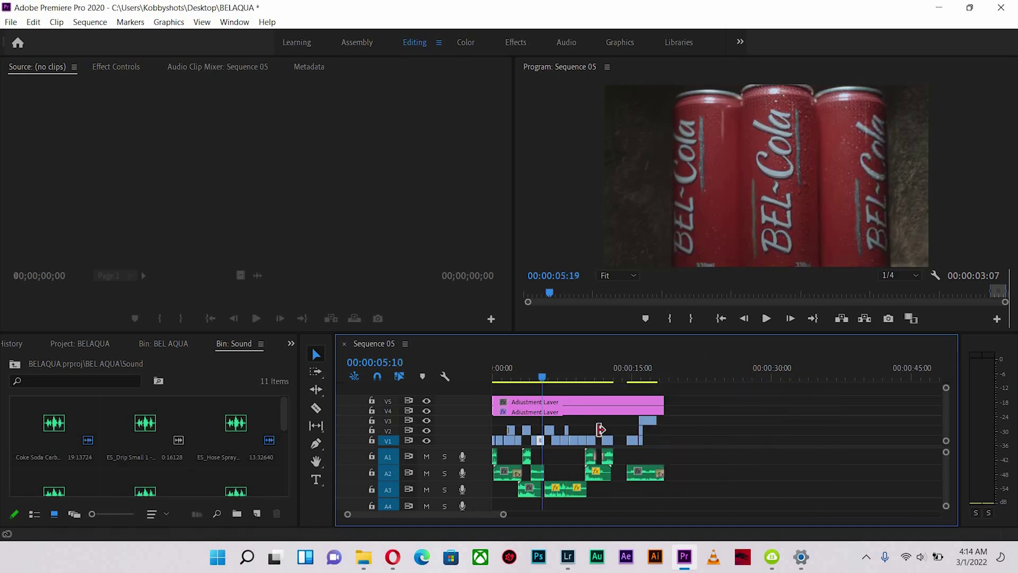
key("equal")
key("equal")
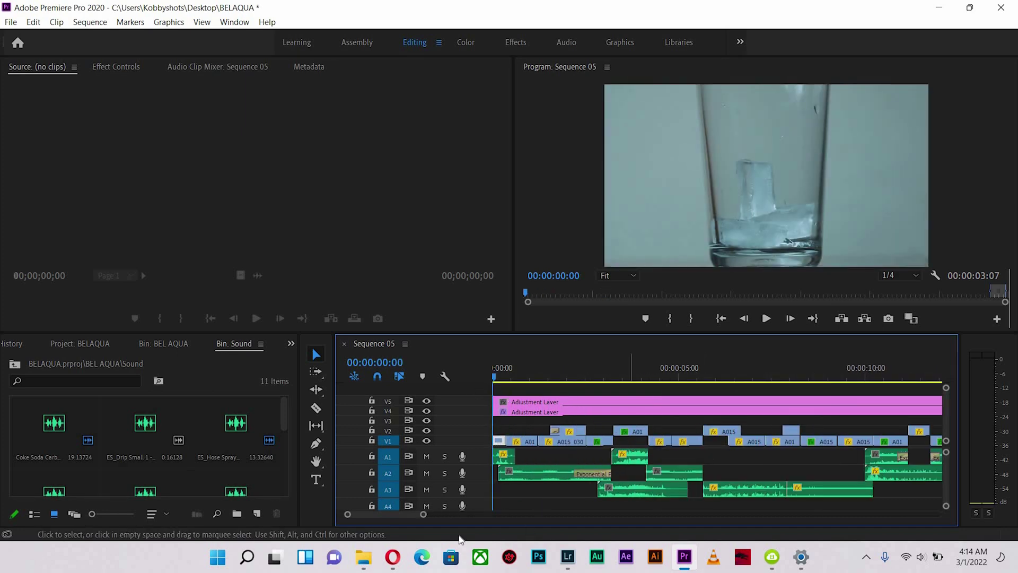
Switch to Epidemic Sound in the browser, view the License Model page, and go to the site's home page
left_click(393, 556)
scroll(431, 246, "up", 10)
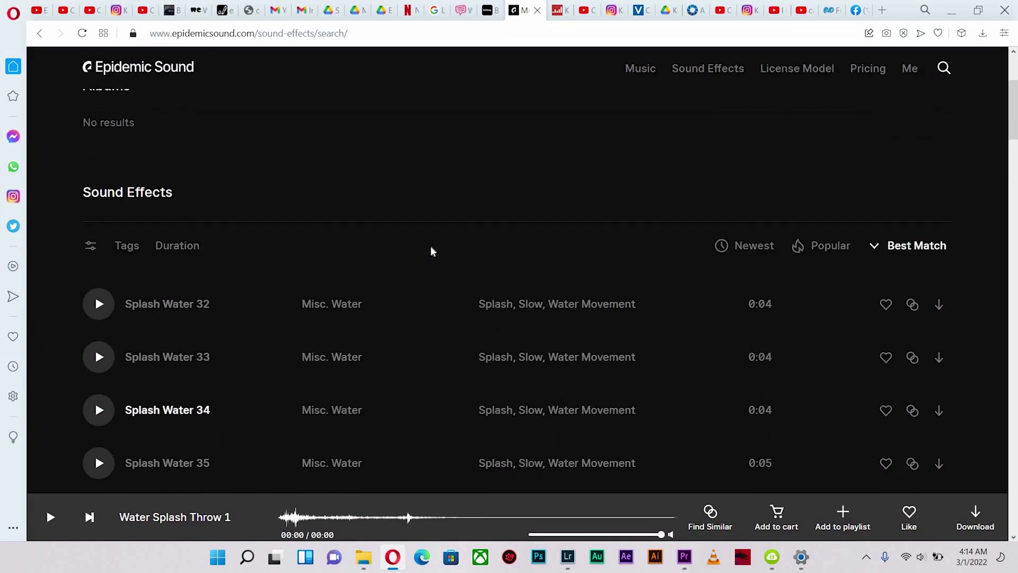
left_click(631, 79)
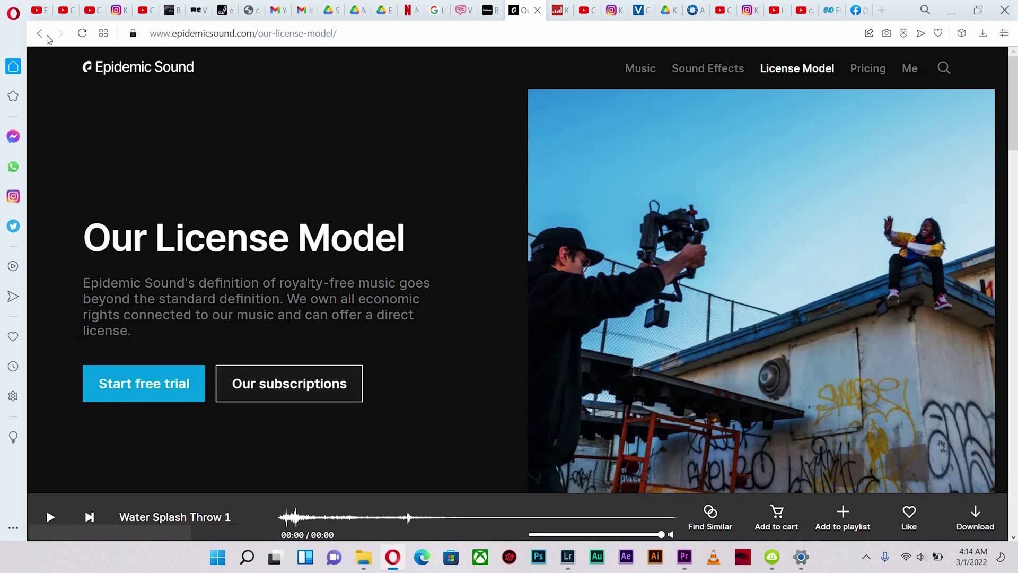
left_click(163, 71)
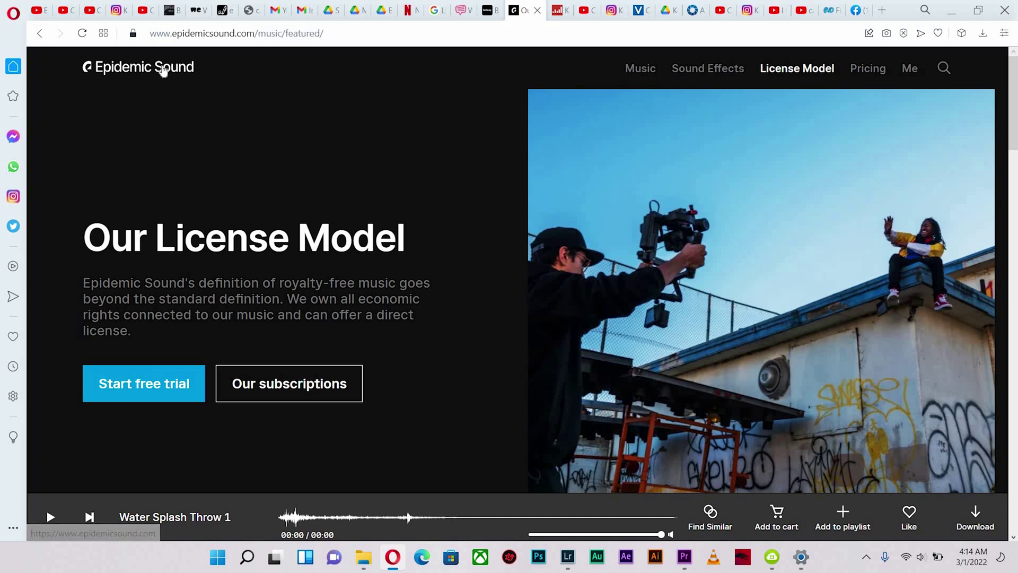